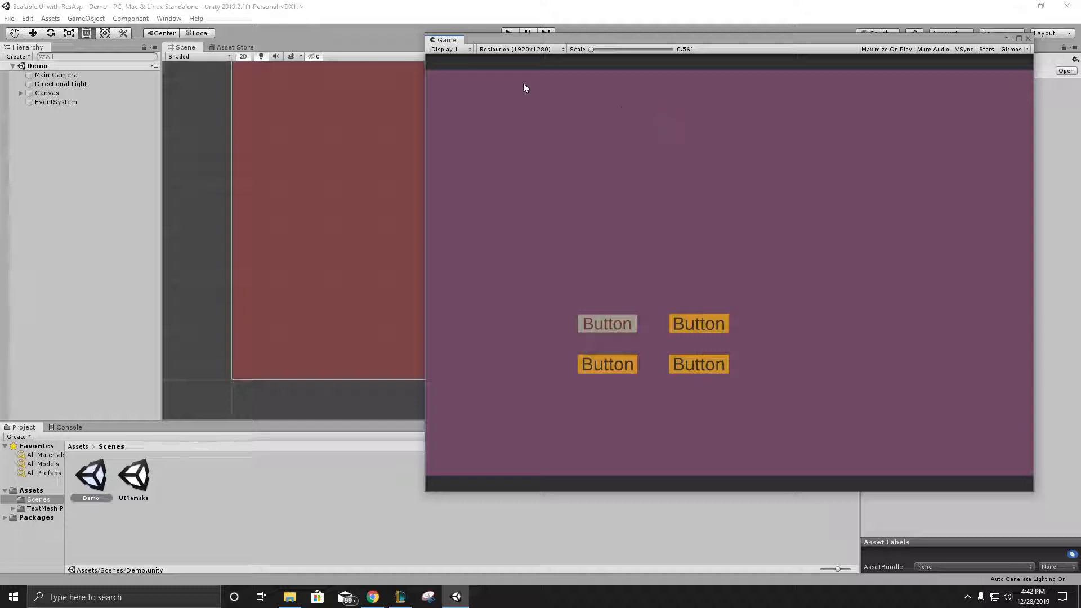
- Set the floating Game view to Free Aspect and preview the buttons' scaling with its window made narrow and wide again
{"action": "left_click_drag", "start_coordinate": [555, 45], "coordinate": [444, 49]}
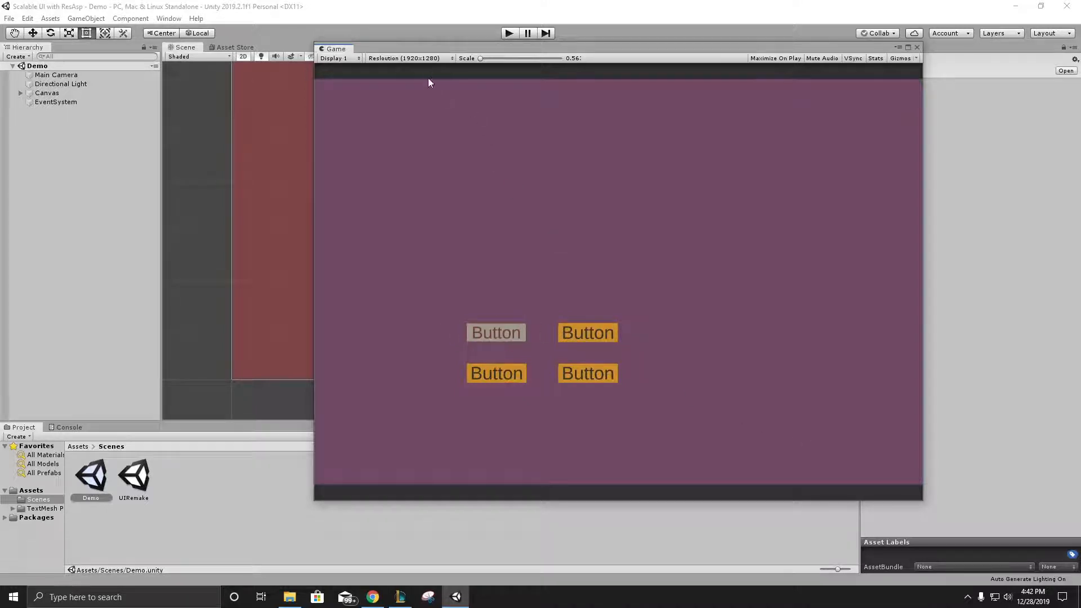
{"action": "left_click", "coordinate": [420, 59]}
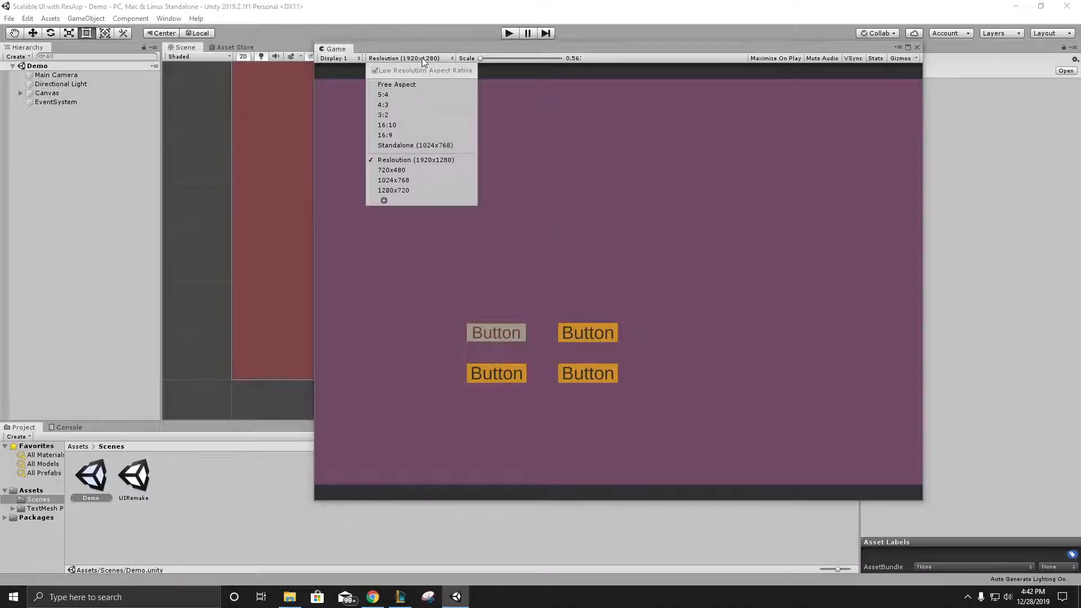
{"action": "left_click", "coordinate": [401, 84]}
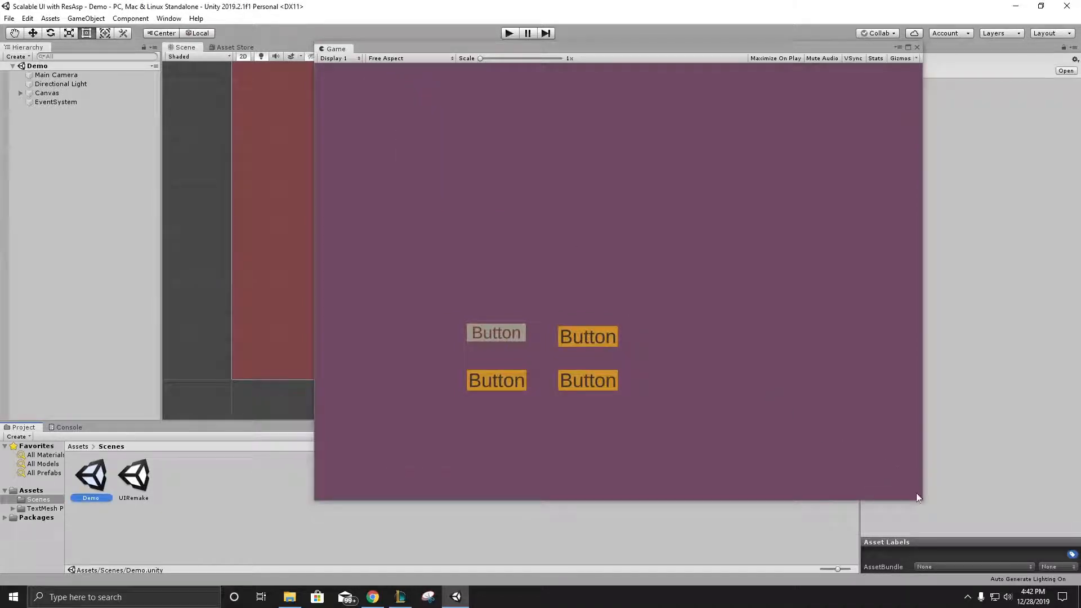
{"action": "left_click_drag", "start_coordinate": [922, 501], "coordinate": [575, 473]}
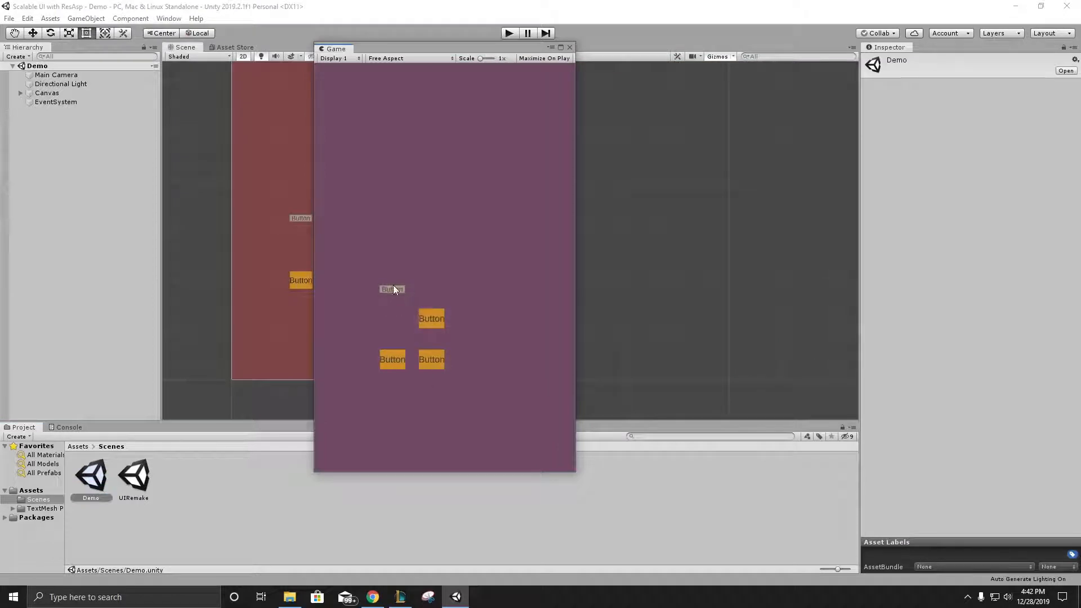
{"action": "left_click_drag", "start_coordinate": [575, 472], "coordinate": [440, 469]}
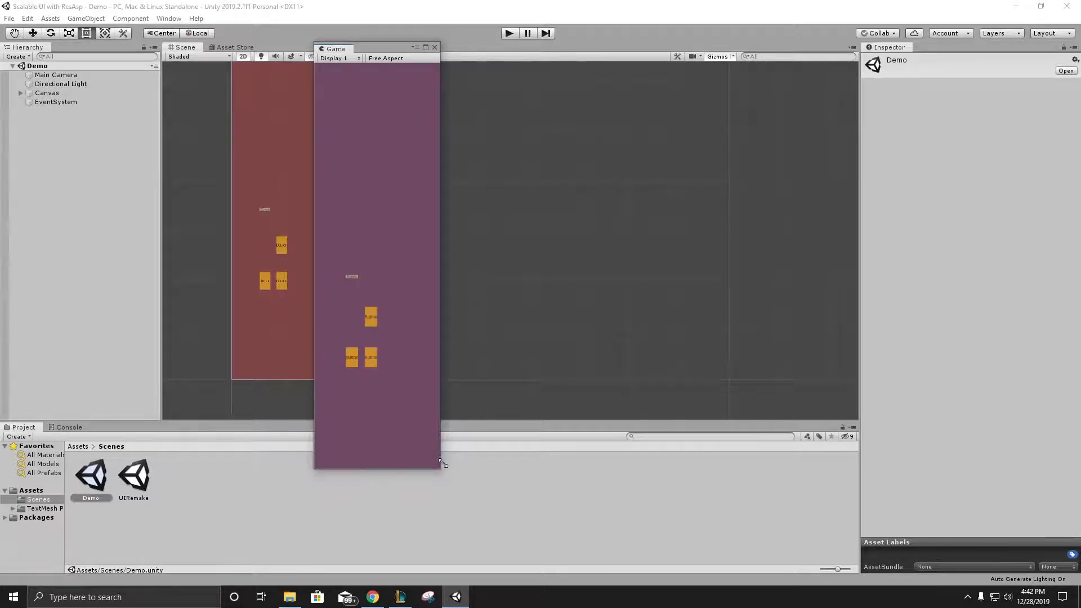
{"action": "left_click_drag", "start_coordinate": [440, 469], "coordinate": [872, 511]}
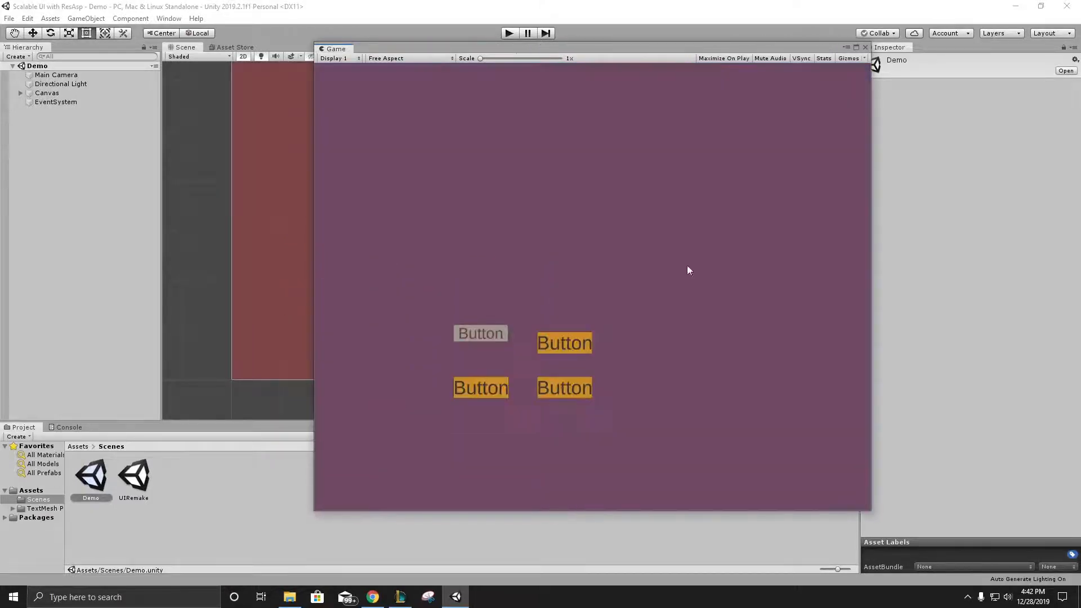
- Preview the button layout in the Game view at 1920x1280, 720x480, 1024x768 and 1280x720
{"action": "left_click", "coordinate": [391, 57]}
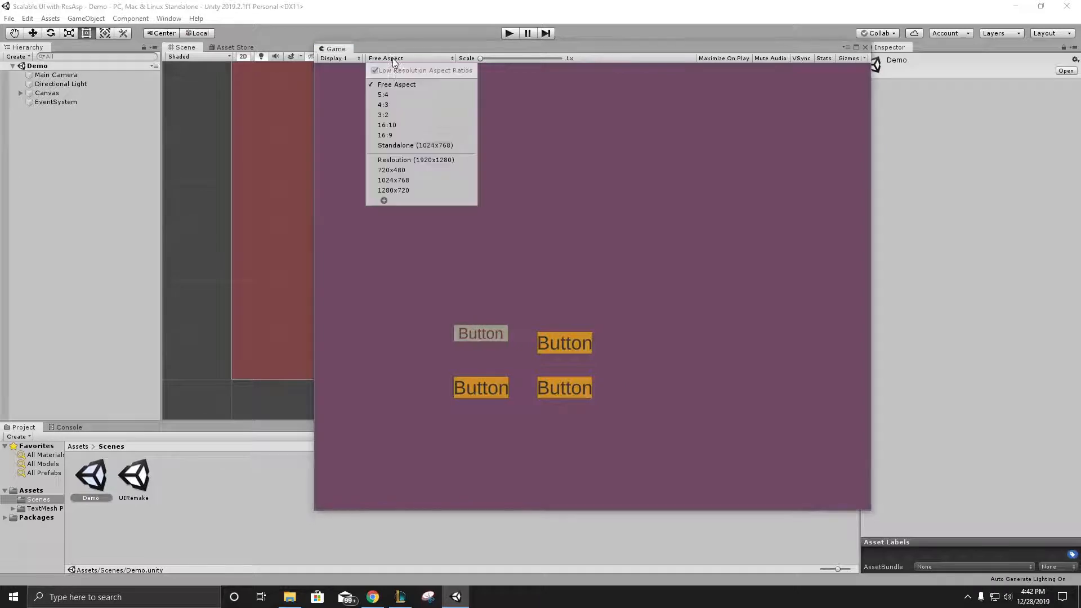
{"action": "left_click", "coordinate": [429, 160]}
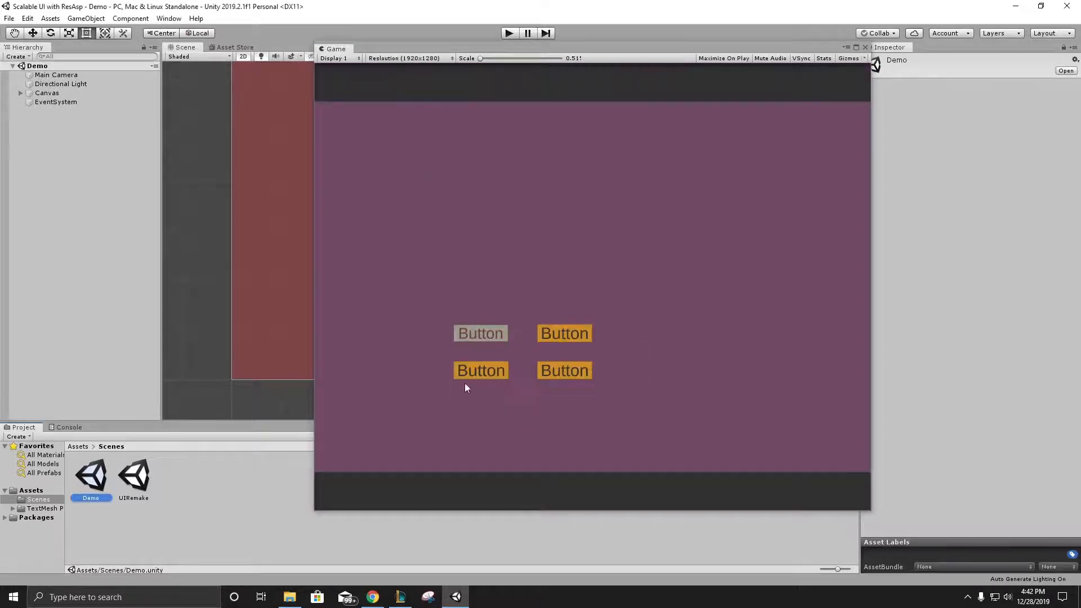
{"action": "left_click", "coordinate": [416, 61]}
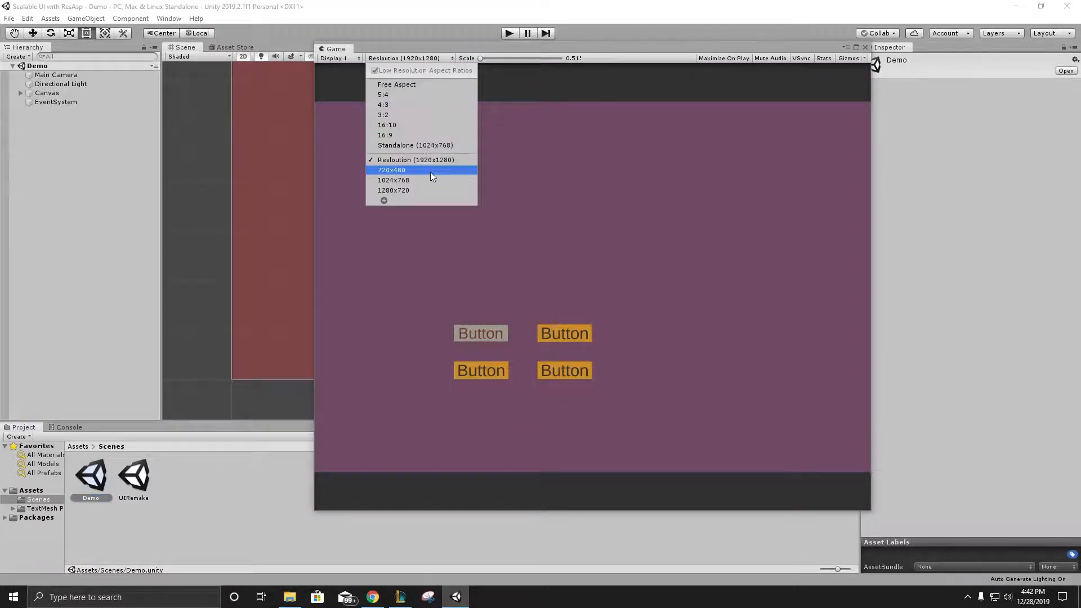
{"action": "left_click", "coordinate": [430, 171]}
{"action": "left_click", "coordinate": [401, 60]}
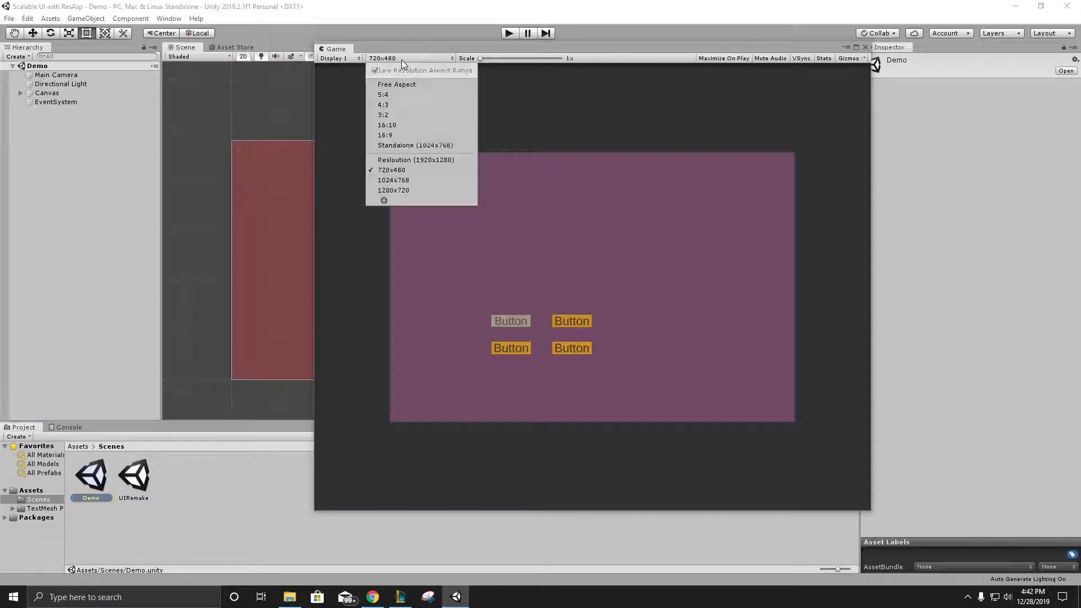
{"action": "left_click", "coordinate": [430, 191]}
{"action": "left_click", "coordinate": [389, 59]}
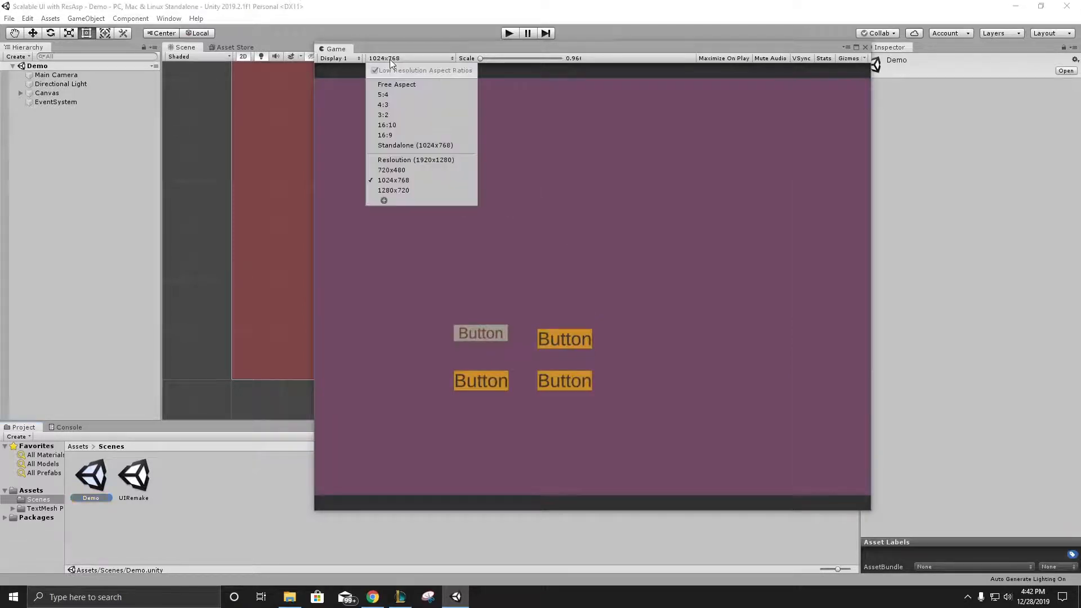
{"action": "left_click", "coordinate": [413, 191]}
- Compare the button layout in the Game view again at 1920x1280, 720x480 and 1024x768
{"action": "left_click", "coordinate": [402, 59]}
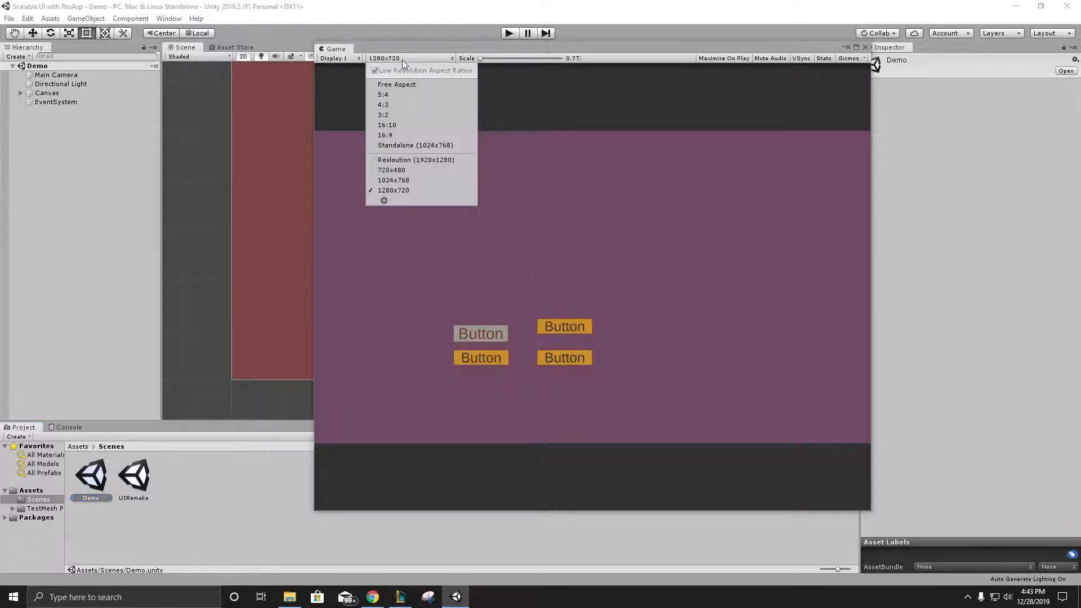
{"action": "left_click", "coordinate": [406, 168]}
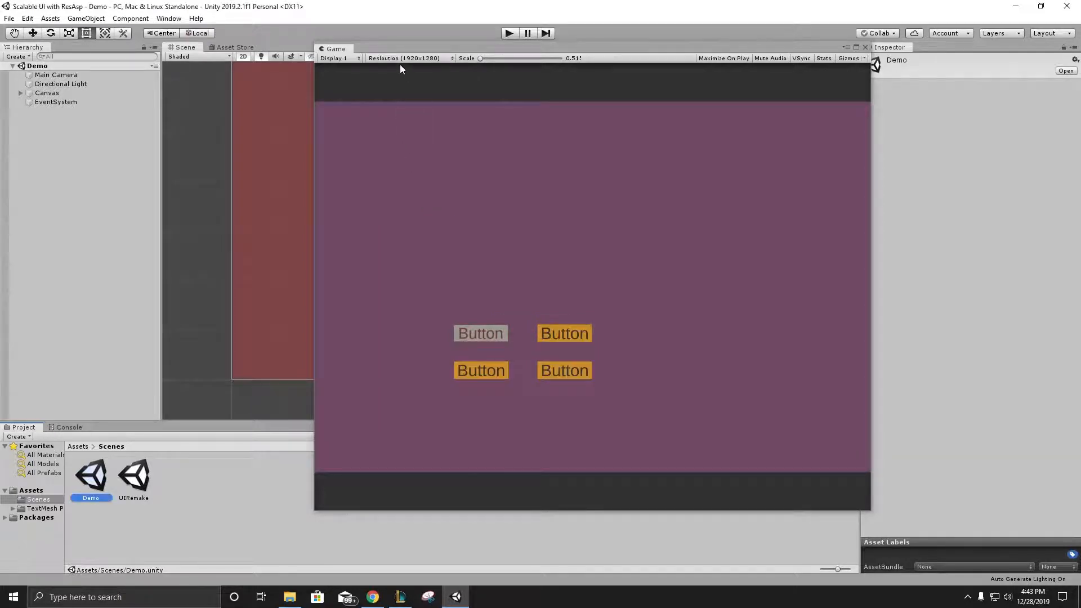
{"action": "left_click", "coordinate": [398, 59]}
{"action": "left_click", "coordinate": [407, 170]}
{"action": "left_click", "coordinate": [409, 59]}
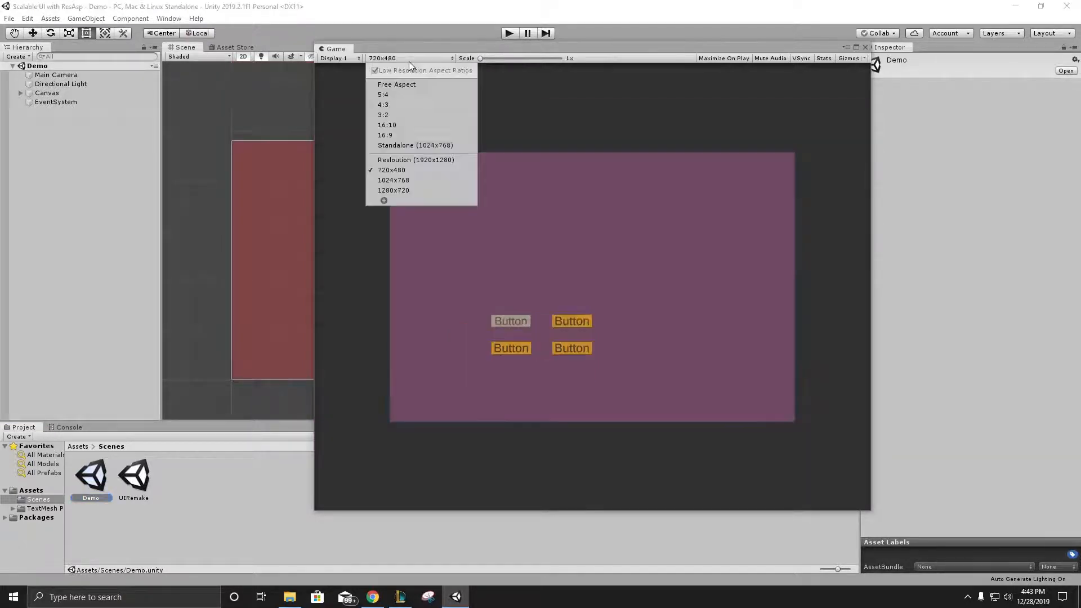
{"action": "left_click", "coordinate": [406, 180]}
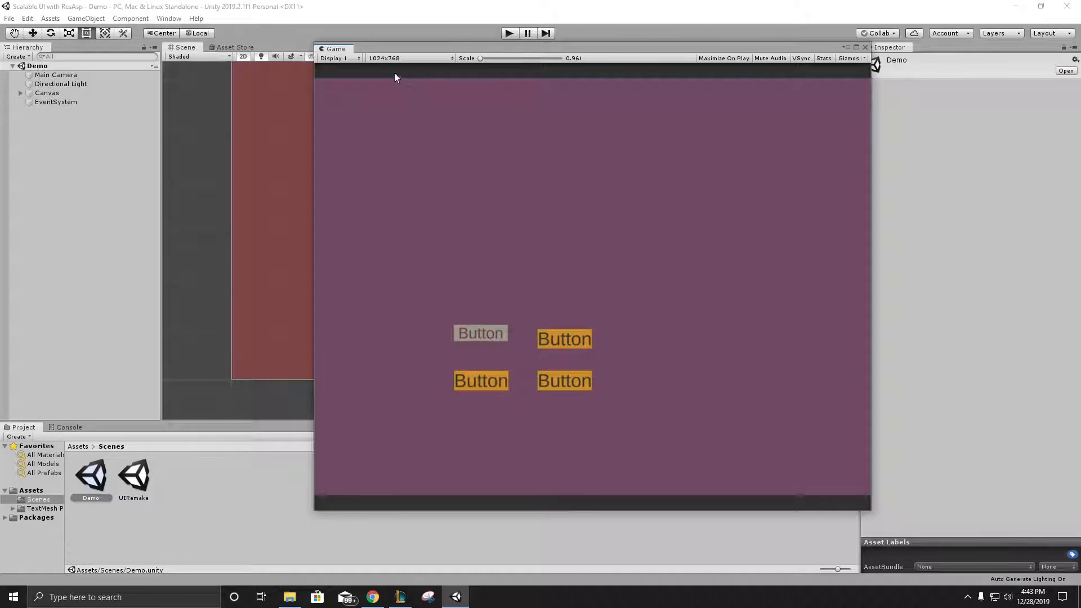
- Return the Game view to Free Aspect and dock its floating window alongside the Scene and Asset Store views
{"action": "left_click", "coordinate": [405, 59]}
{"action": "left_click", "coordinate": [397, 80]}
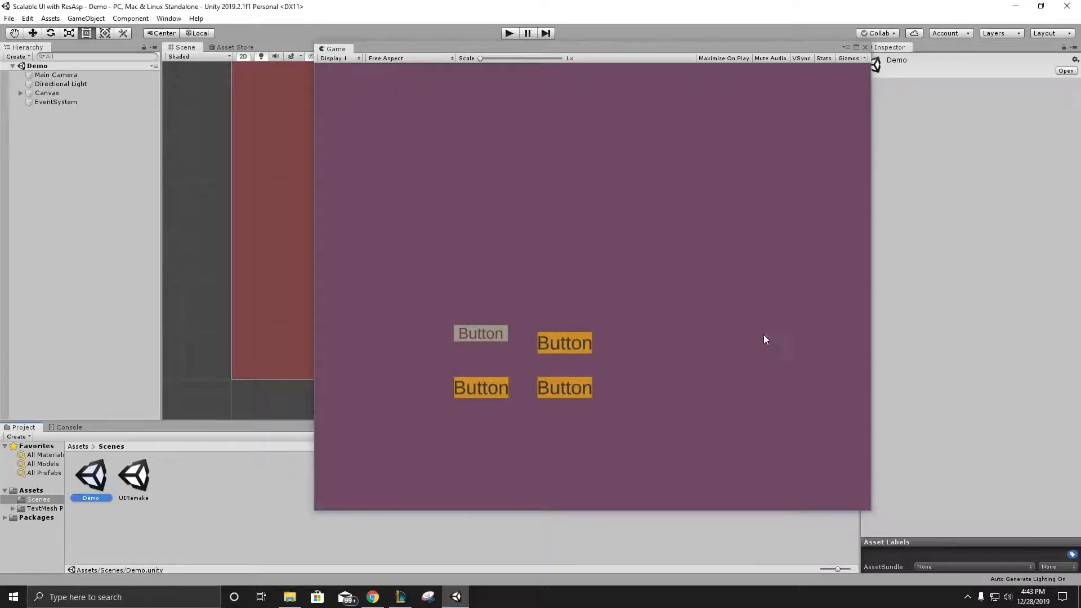
{"action": "left_click_drag", "start_coordinate": [867, 509], "coordinate": [696, 402]}
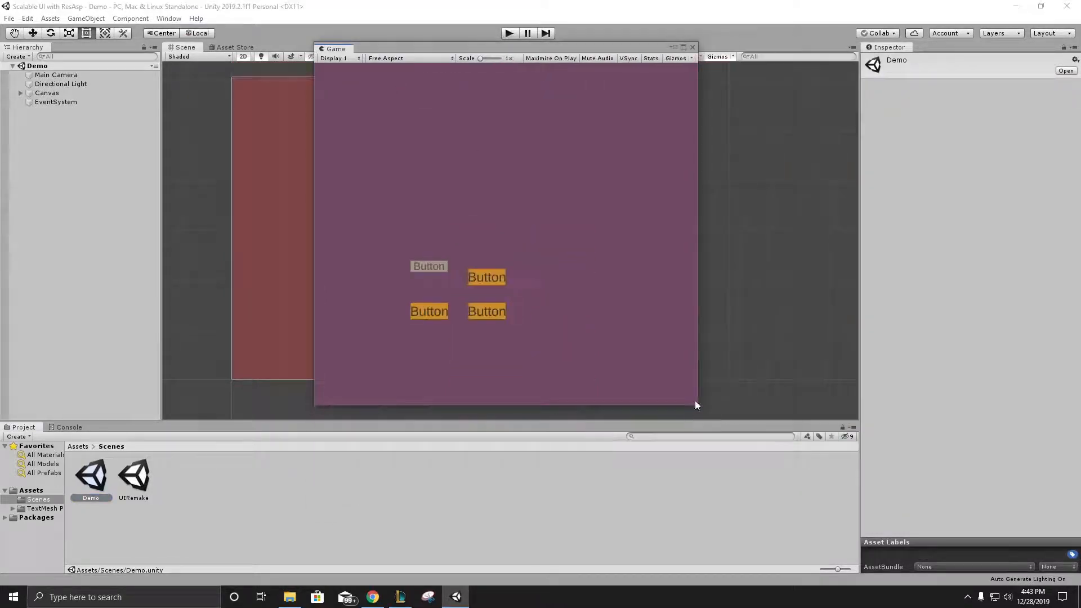
{"action": "left_click_drag", "start_coordinate": [326, 51], "coordinate": [267, 48]}
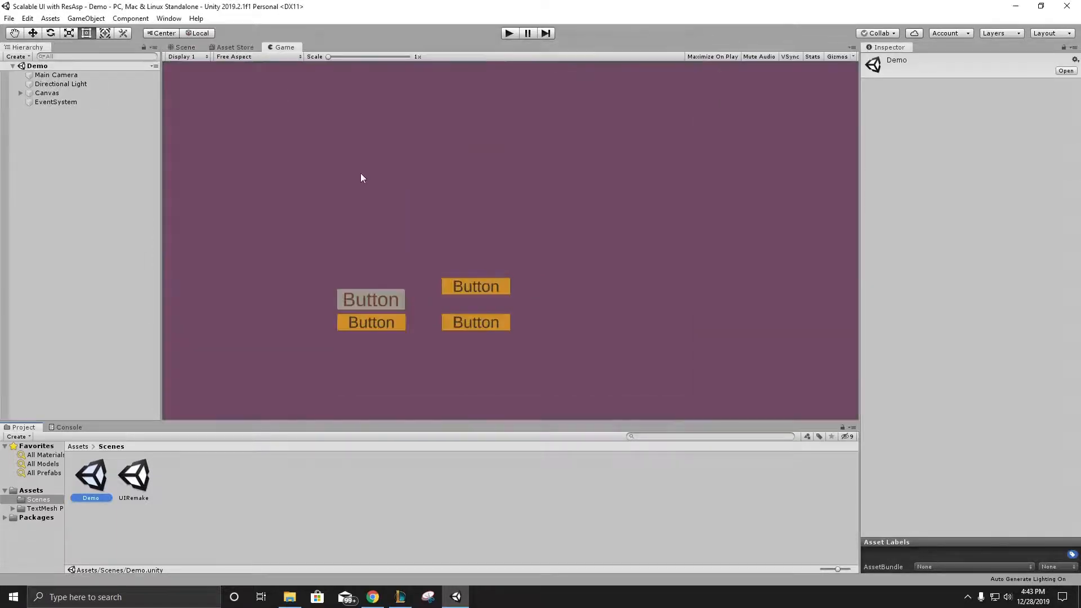
- Open the UIRemake scene and add a UI Canvas to it
{"action": "double_click", "coordinate": [133, 475]}
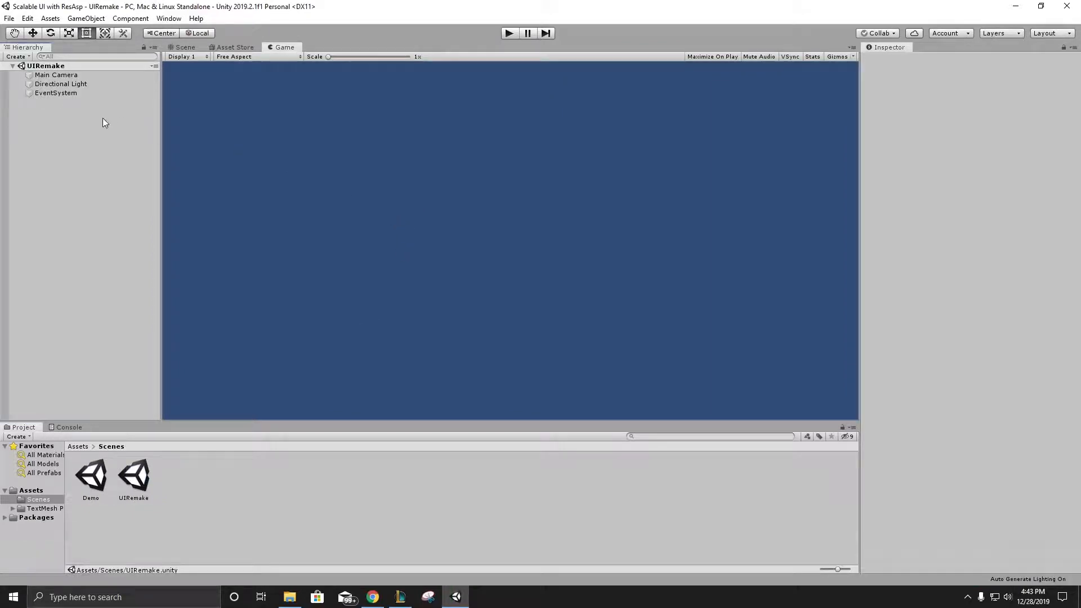
{"action": "right_click", "coordinate": [84, 139]}
{"action": "mouse_move", "coordinate": [155, 329]}
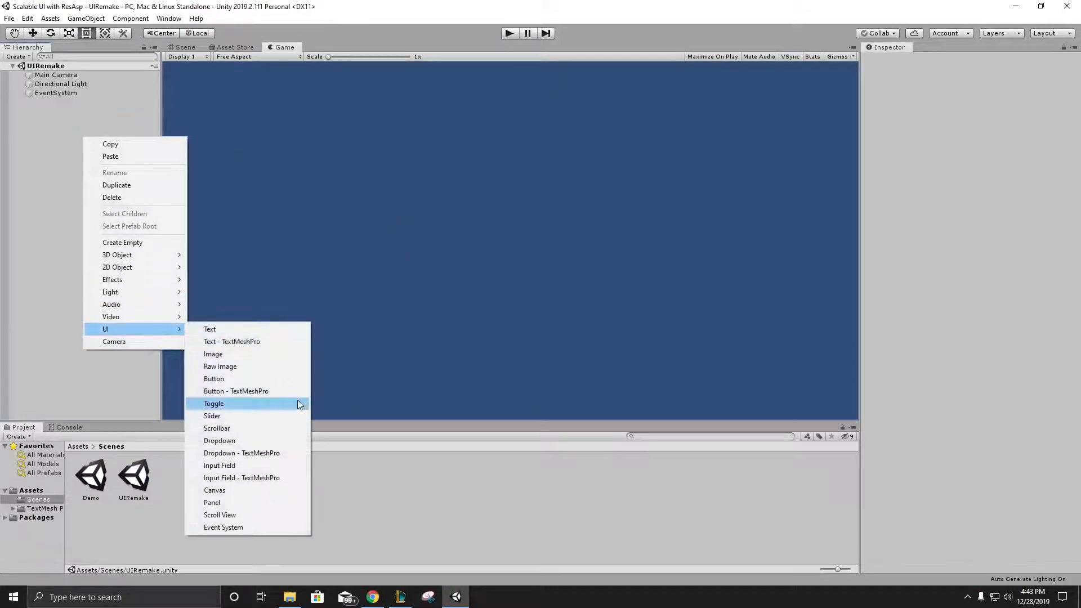
{"action": "left_click", "coordinate": [259, 489]}
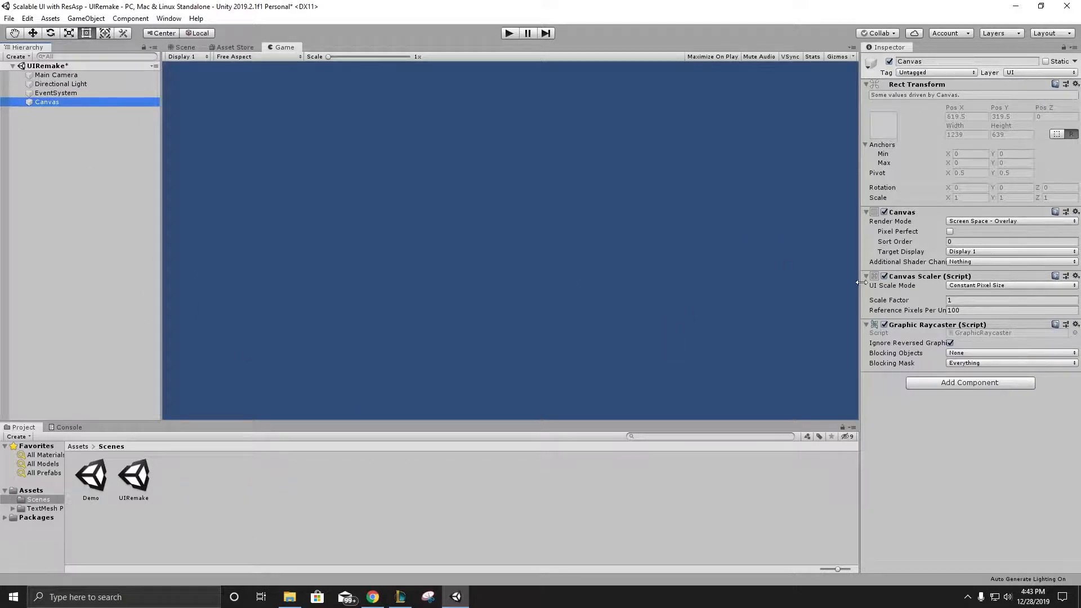
- Set the Canvas Scaler to Scale With Screen Size with a reference resolution of 1920 by 1080
{"action": "left_click", "coordinate": [974, 285]}
{"action": "left_click", "coordinate": [977, 310]}
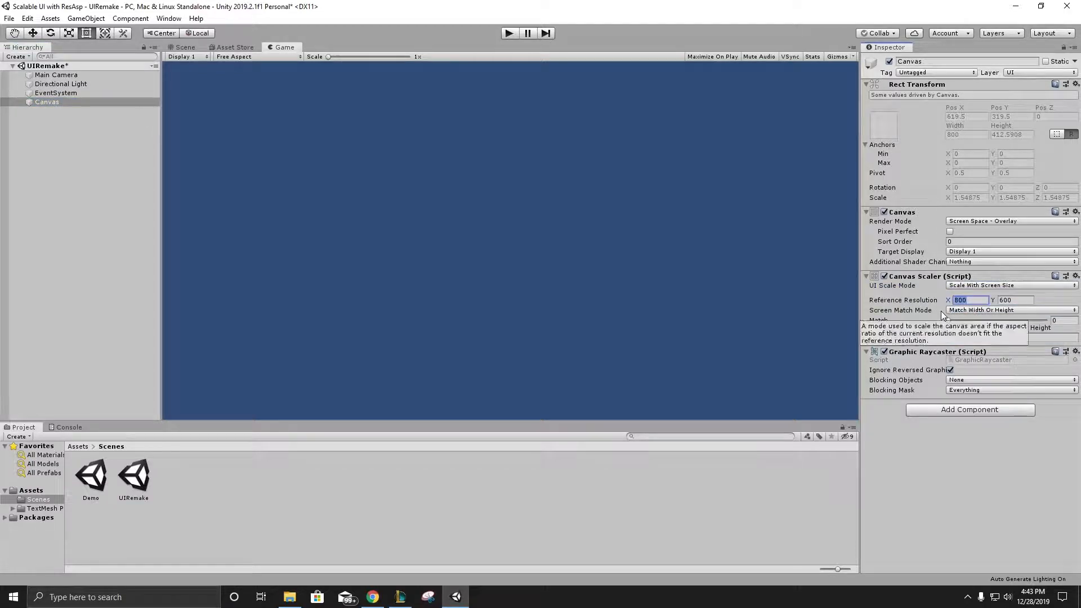
{"action": "type", "text": "1920"}
{"action": "key", "text": "Tab"}
{"action": "type", "text": "1080"}
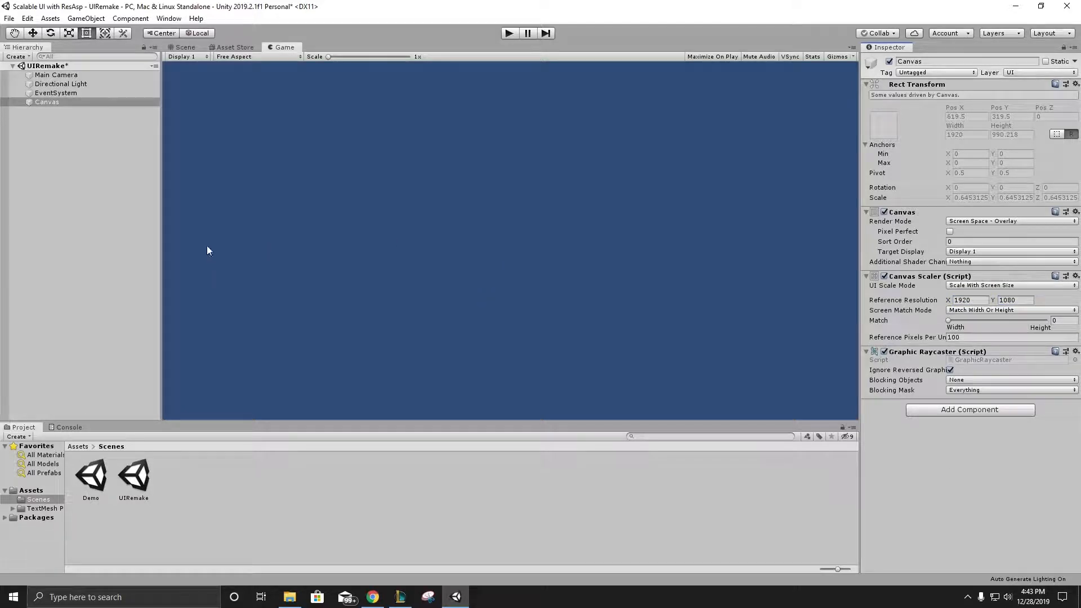
- Add a UI Panel as a child of the Canvas
{"action": "right_click", "coordinate": [52, 103]}
{"action": "mouse_move", "coordinate": [113, 296]}
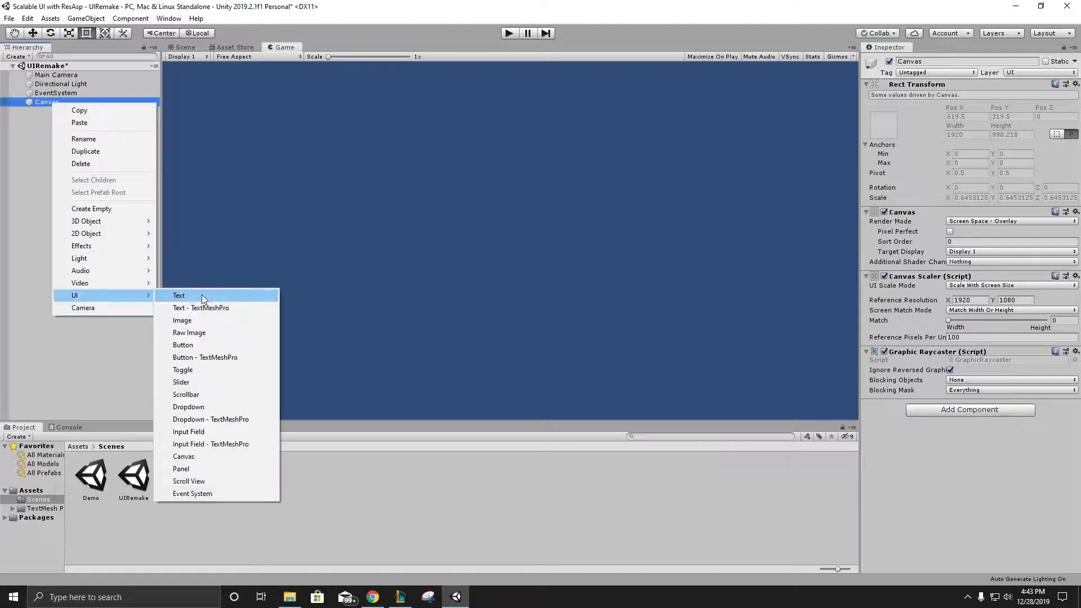
{"action": "left_click", "coordinate": [213, 468]}
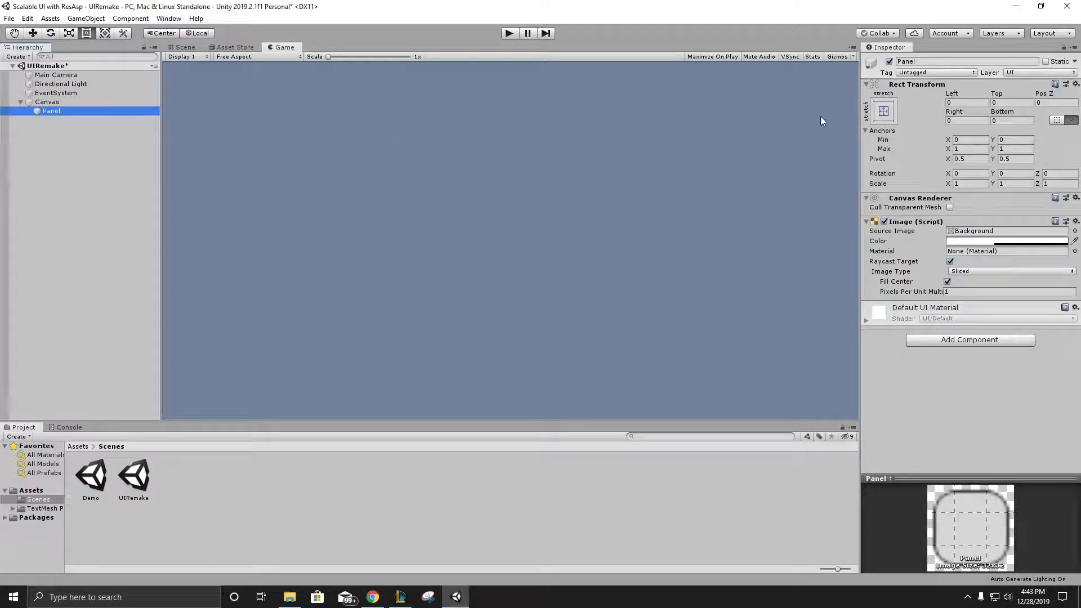
- Show the panel in the Scene view and change its Image color to red
{"action": "left_click", "coordinate": [183, 47]}
{"action": "scroll", "coordinate": [484, 227], "scroll_direction": "up", "scroll_amount": 3}
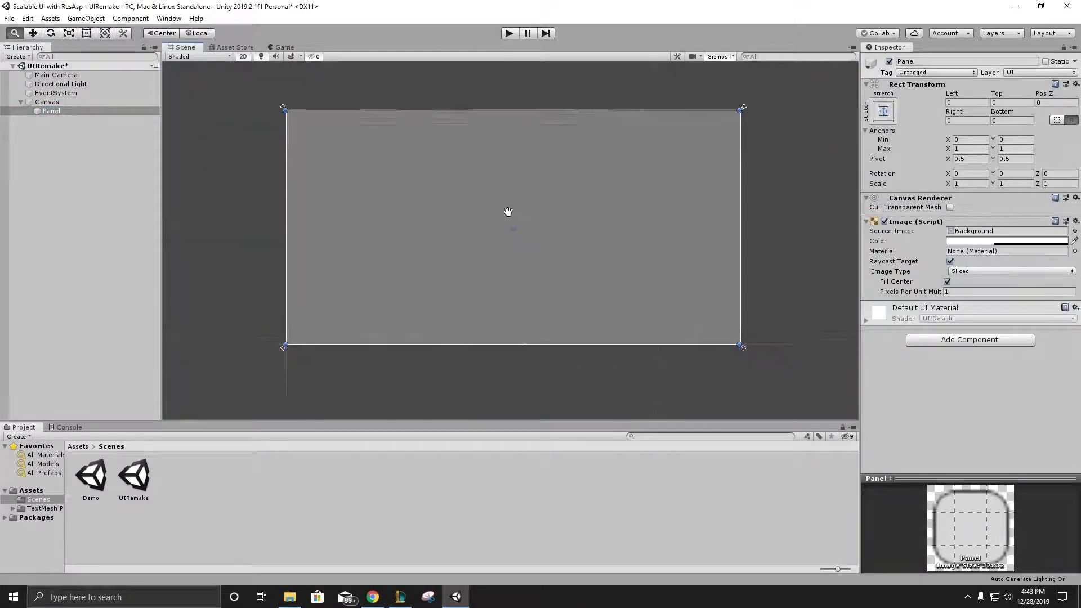
{"action": "left_click", "coordinate": [983, 241]}
{"action": "left_click", "coordinate": [74, 100]}
{"action": "left_click_drag", "start_coordinate": [74, 98], "coordinate": [71, 92]}
{"action": "left_click", "coordinate": [130, 9]}
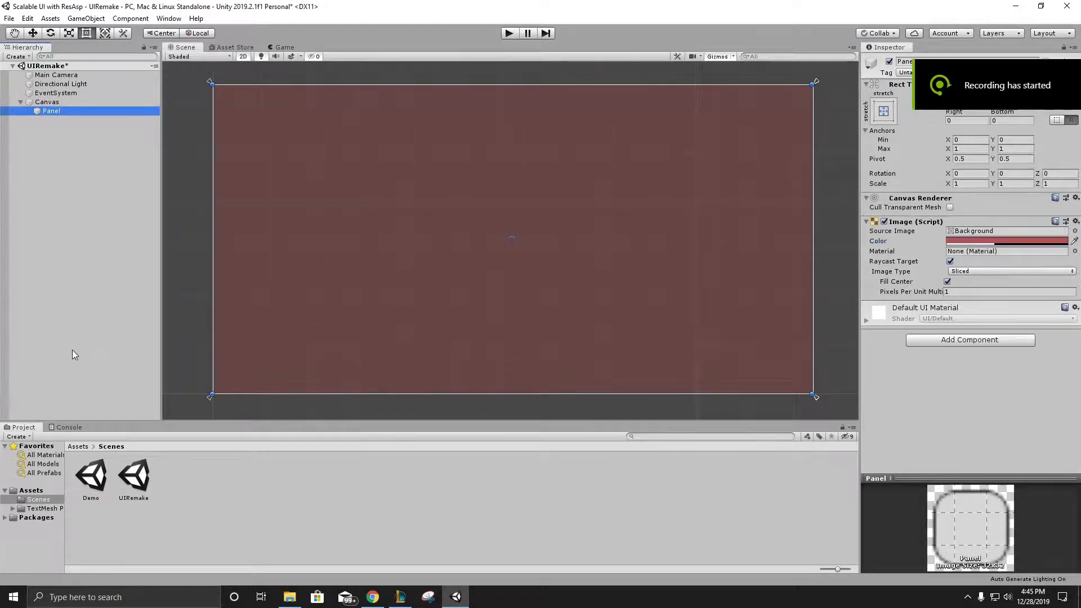
- Add a Button - TextMeshPro as a child of the Panel
{"action": "right_click", "coordinate": [51, 112]}
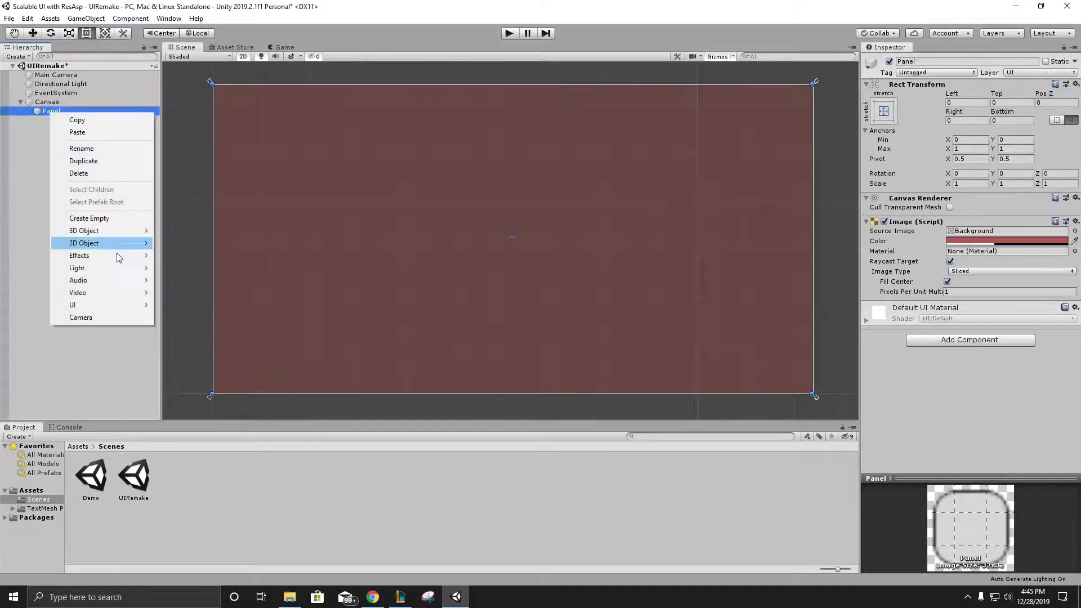
{"action": "mouse_move", "coordinate": [132, 305]}
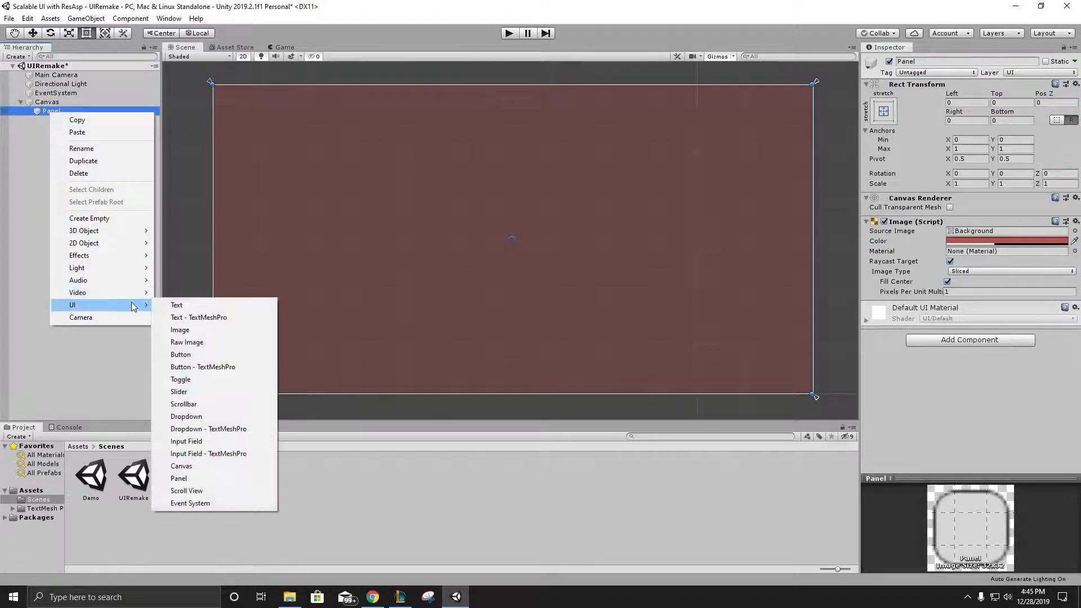
{"action": "left_click", "coordinate": [245, 367]}
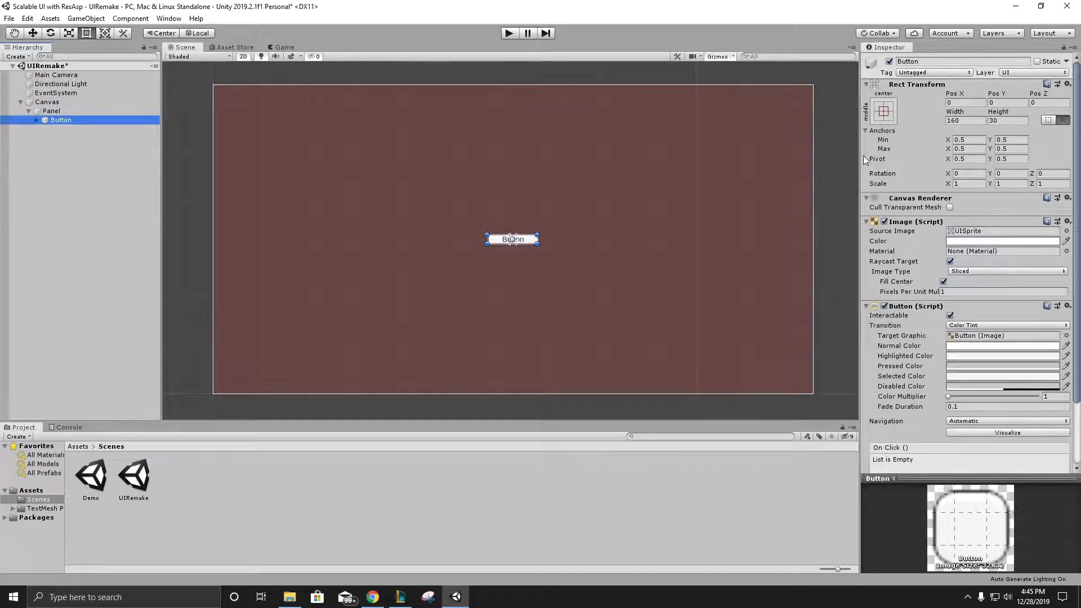
- Apply the stretch-stretch anchor preset to the button, including its position, so that it fills the whole panel
{"action": "left_click", "coordinate": [883, 114]}
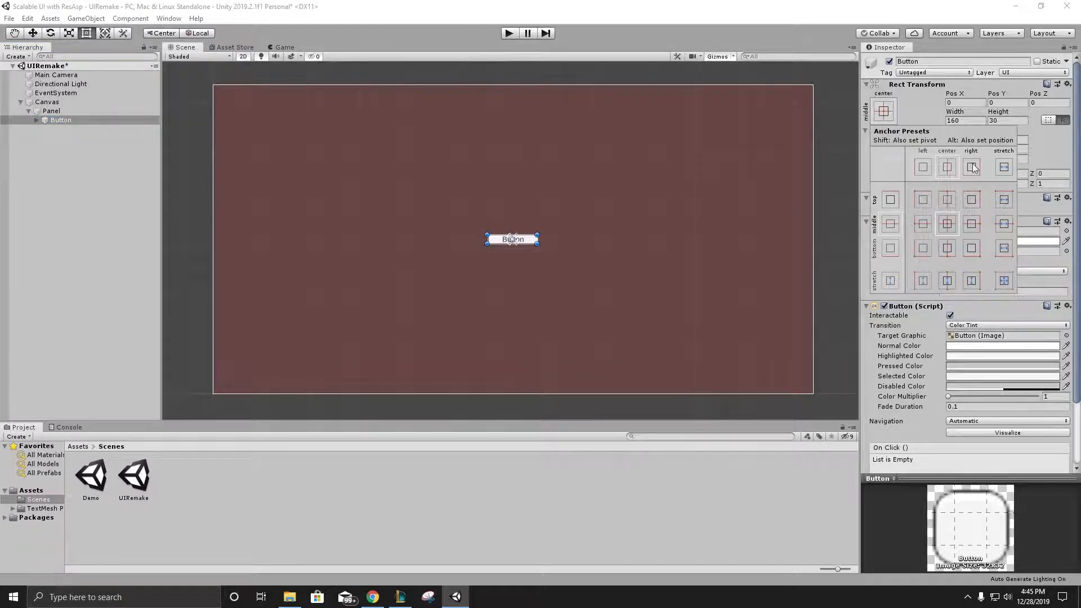
{"action": "left_click", "coordinate": [1004, 282]}
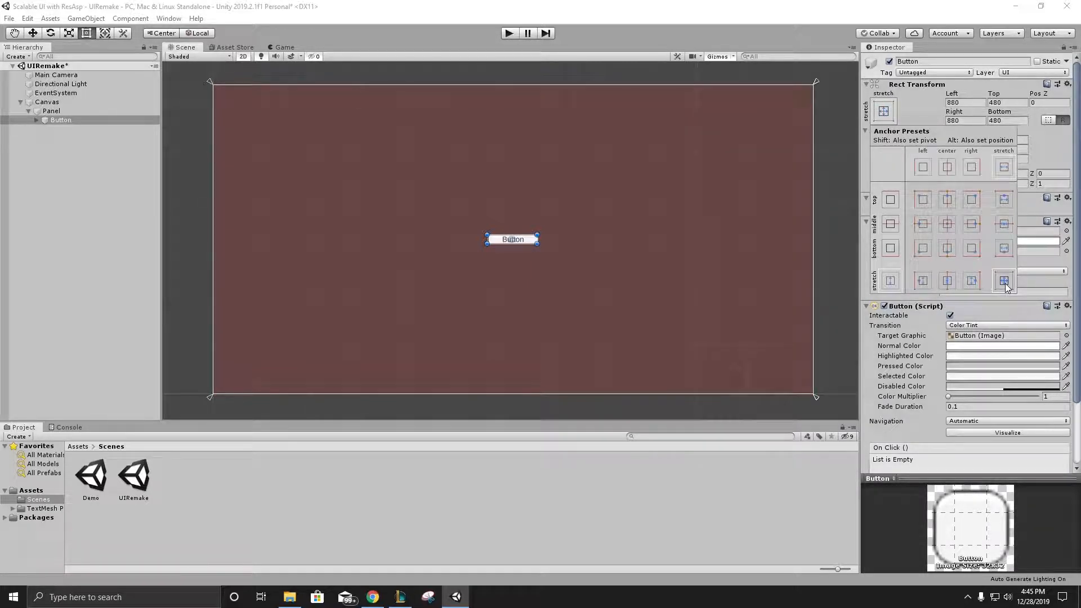
{"action": "left_click", "coordinate": [1006, 285], "text": "alt"}
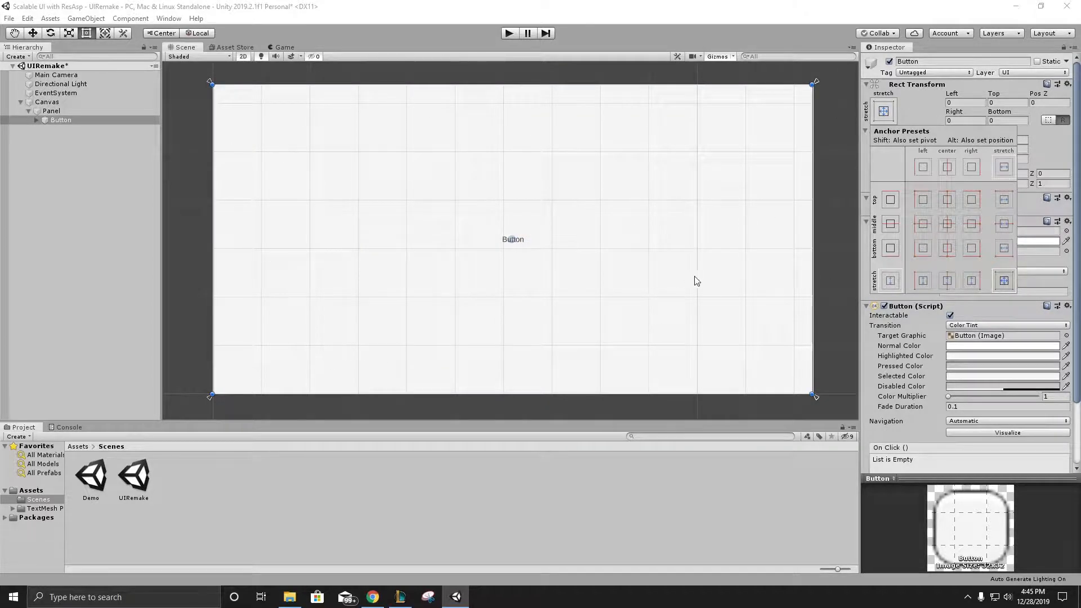
{"action": "left_click", "coordinate": [922, 101]}
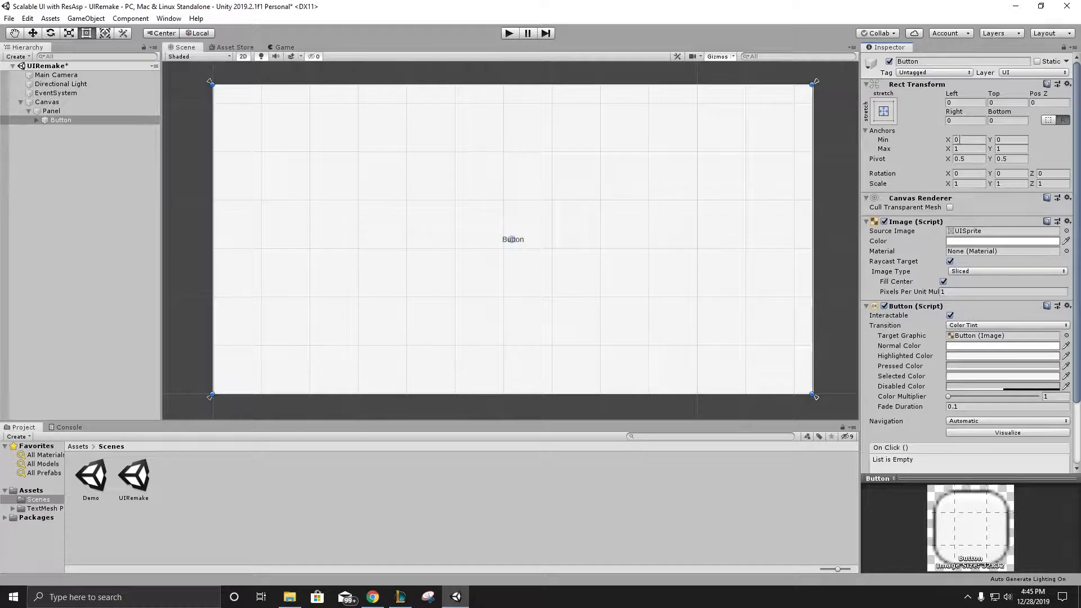
{"action": "left_click", "coordinate": [968, 140]}
{"action": "left_click", "coordinate": [992, 121]}
{"action": "left_click", "coordinate": [974, 102]}
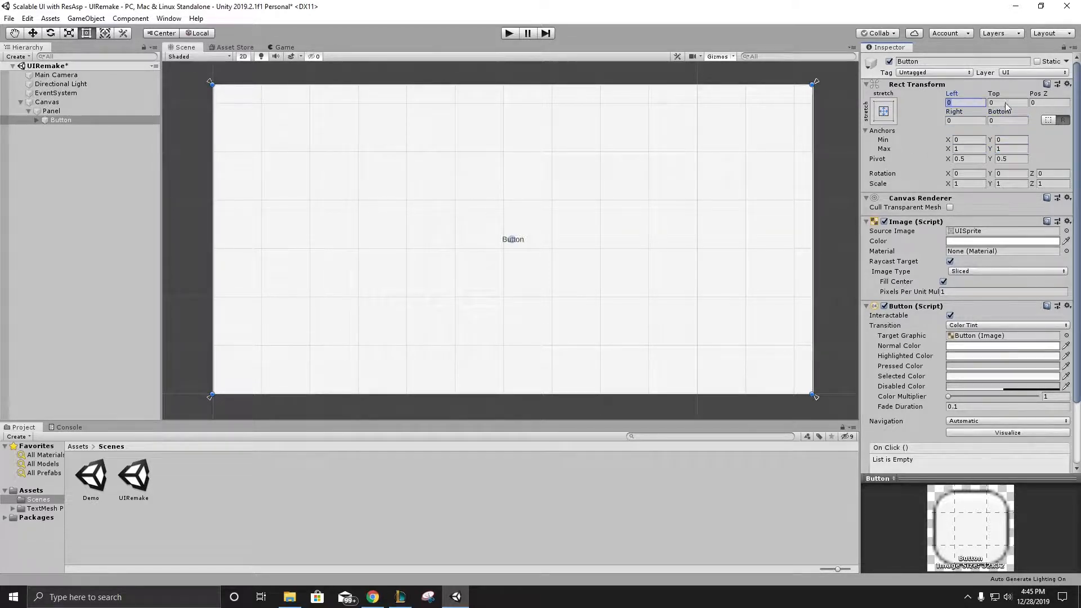
{"action": "key", "text": "Tab"}
{"action": "key", "text": "Tab"}
{"action": "key", "text": "Tab"}
{"action": "left_click", "coordinate": [952, 102]}
{"action": "left_click", "coordinate": [950, 121]}
{"action": "left_click", "coordinate": [998, 123]}
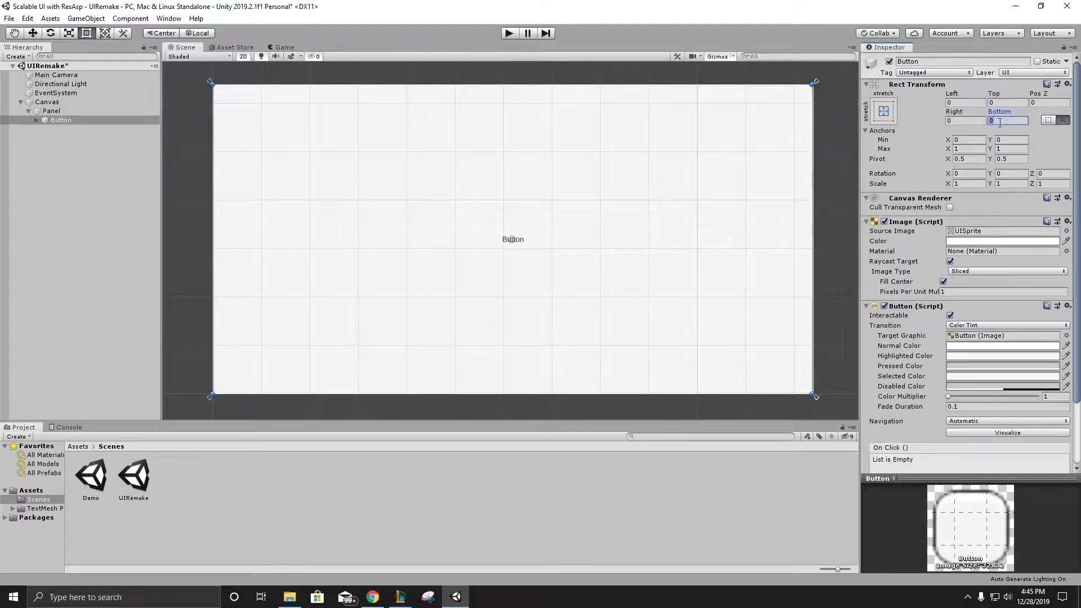
- Set the button's anchors to Min X 0.25, Min Y 0.25, Max X 0.35 and Max Y 0.35
{"action": "left_click", "coordinate": [963, 140]}
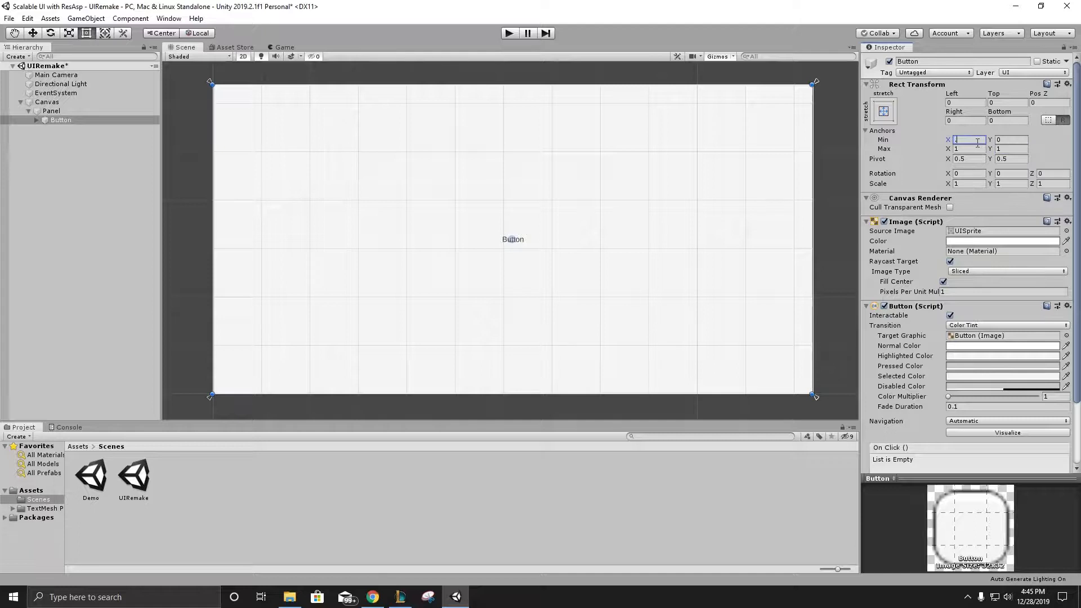
{"action": "type", "text": "0.25"}
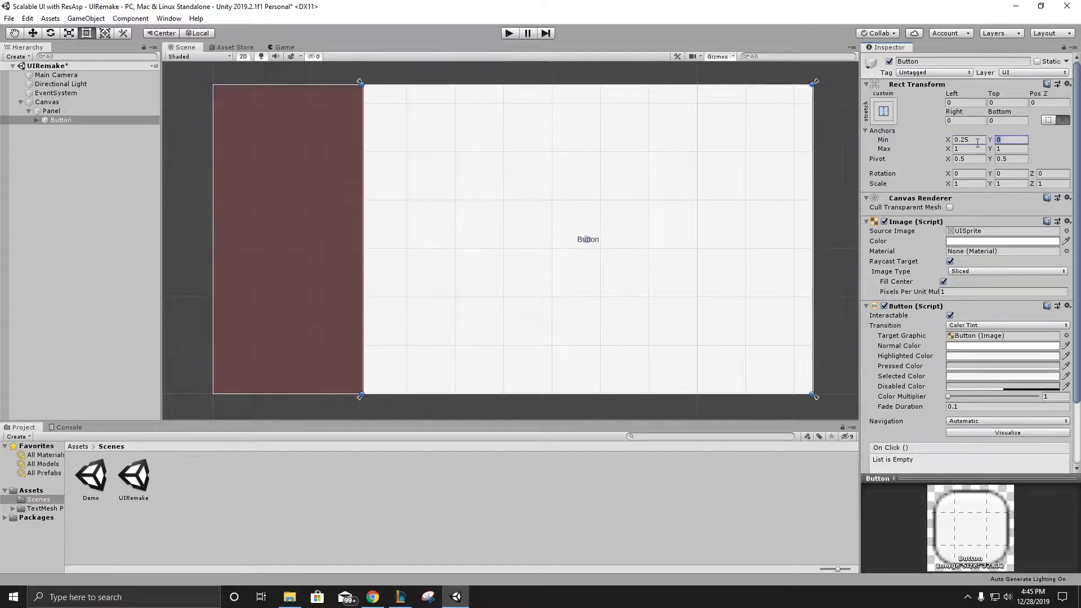
{"action": "key", "text": "Tab"}
{"action": "key", "text": "BackSpace"}
{"action": "type", "text": "0.35"}
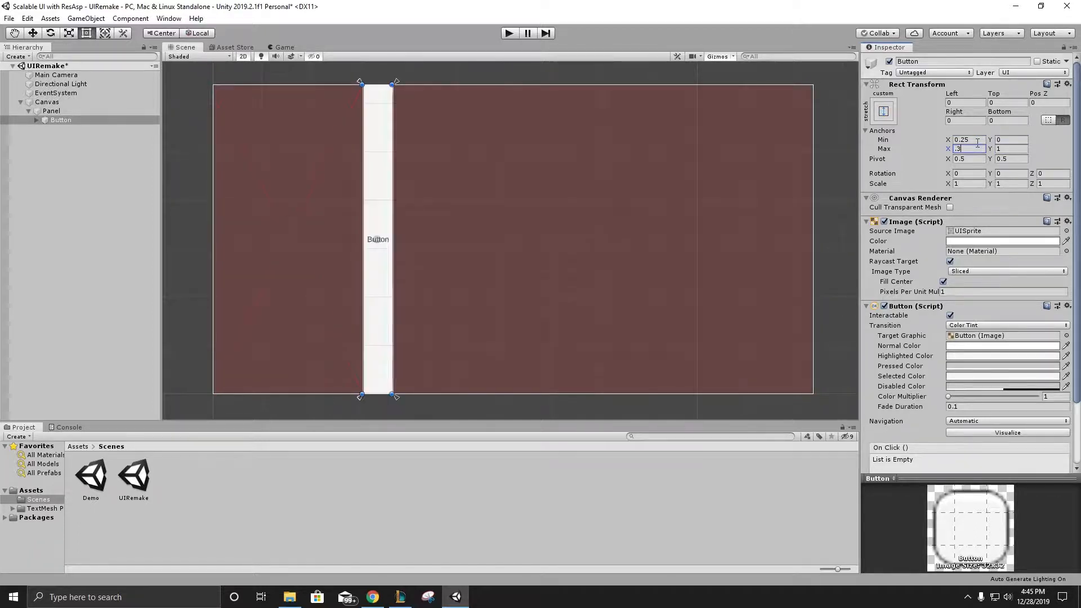
{"action": "key", "text": "Tab"}
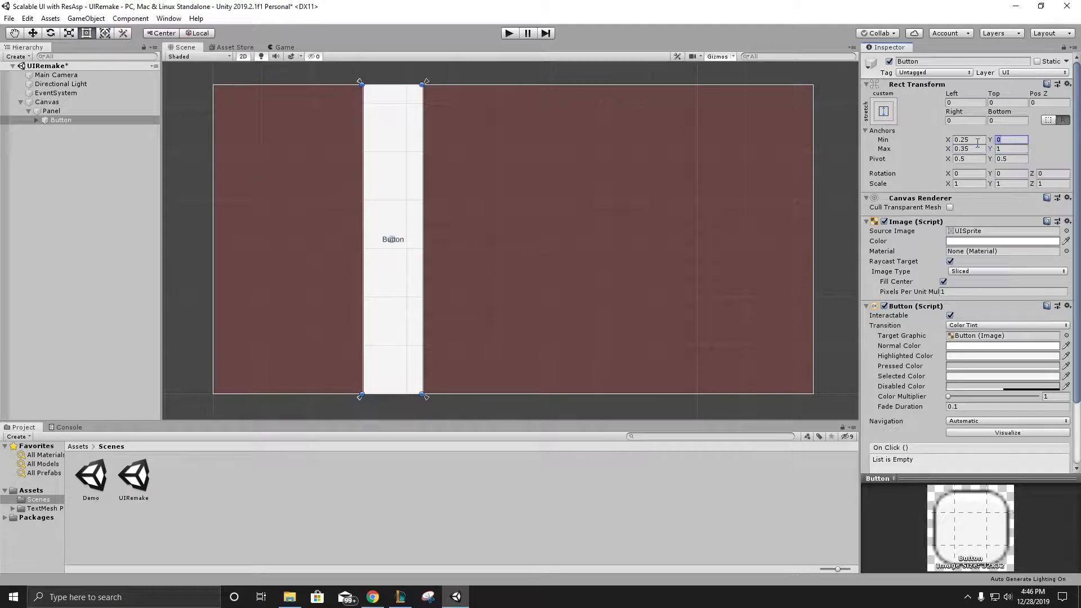
{"action": "type", "text": "0.25"}
{"action": "key", "text": "Tab"}
{"action": "type", "text": ".35"}
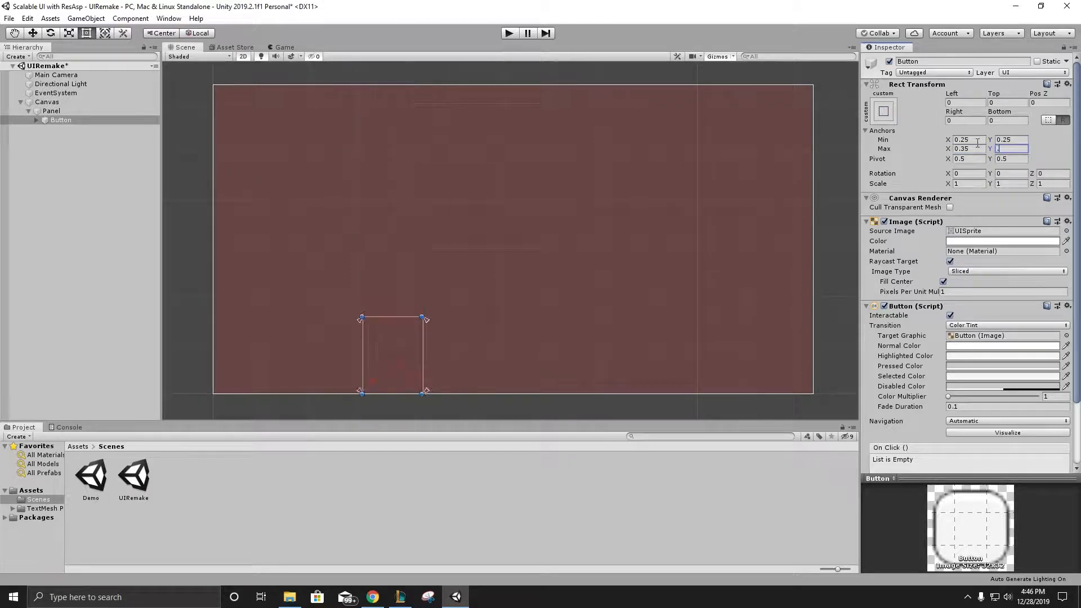
{"action": "scroll", "coordinate": [486, 311], "scroll_direction": "up", "scroll_amount": 1}
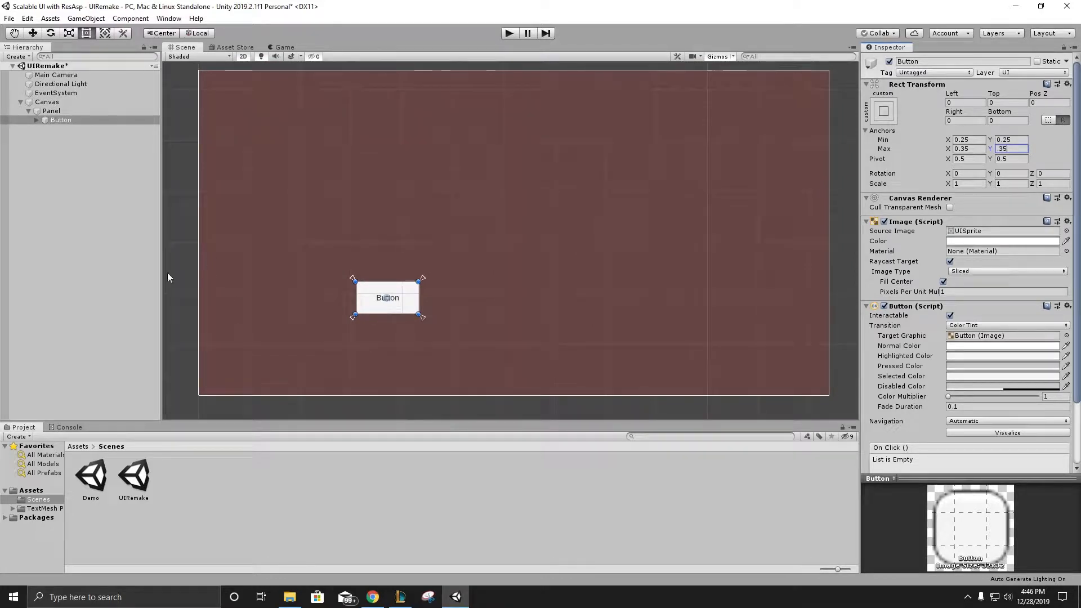
- Enable Auto Size on the button's child Text (TMP) and set its maximum font size to 48
{"action": "left_click", "coordinate": [36, 120]}
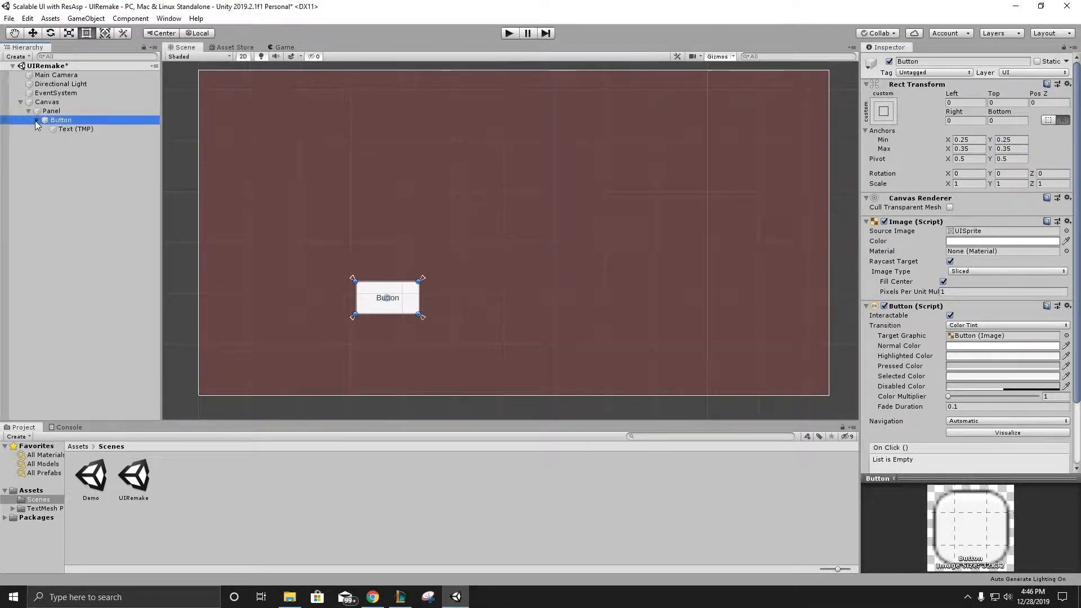
{"action": "left_click", "coordinate": [68, 129]}
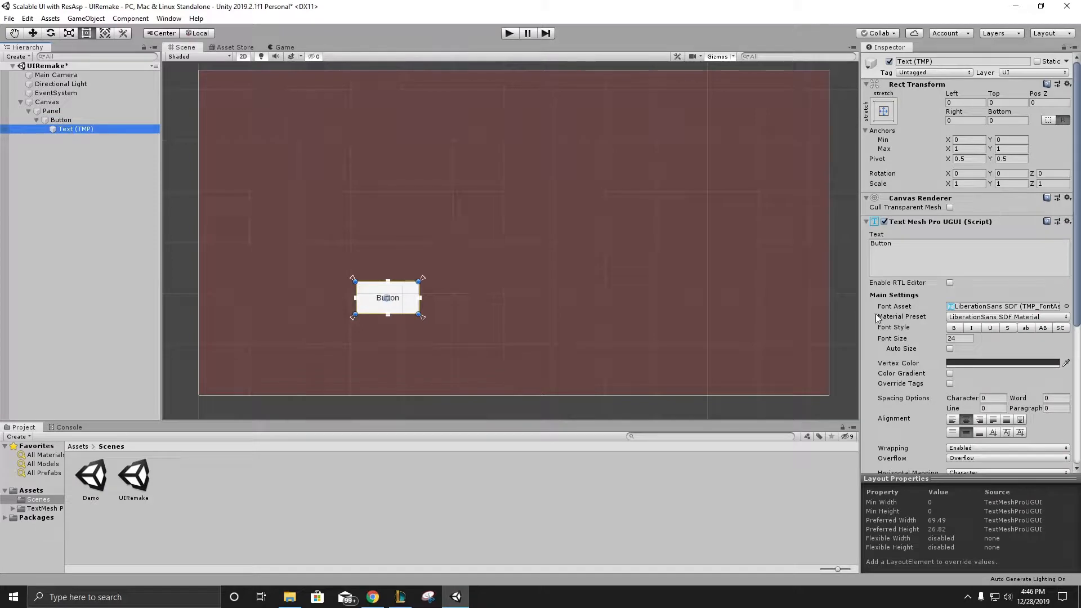
{"action": "left_click", "coordinate": [951, 349]}
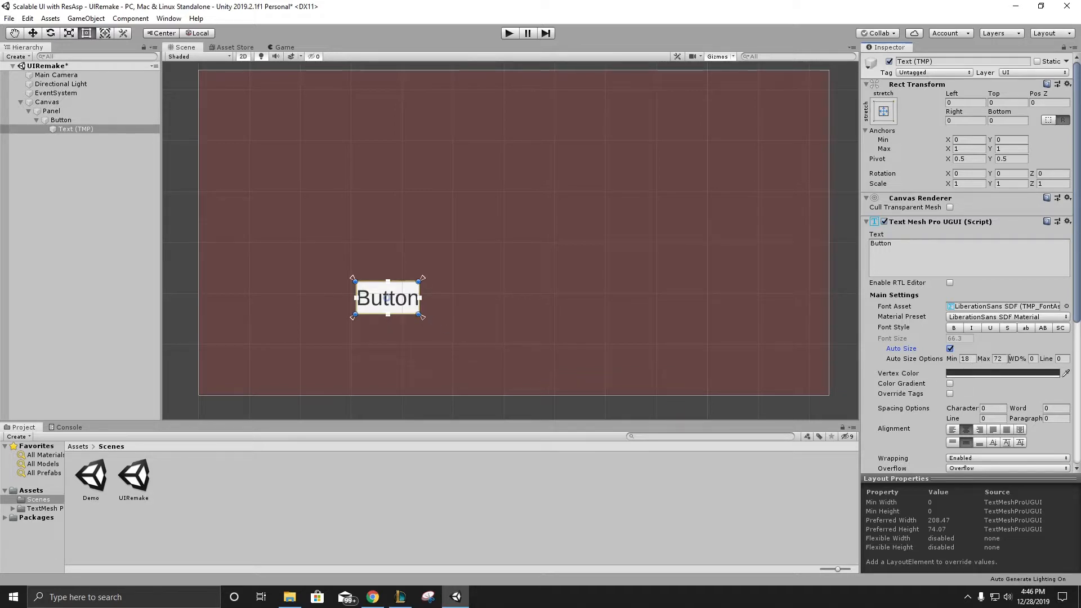
{"action": "left_click", "coordinate": [1006, 359]}
{"action": "type", "text": "48"}
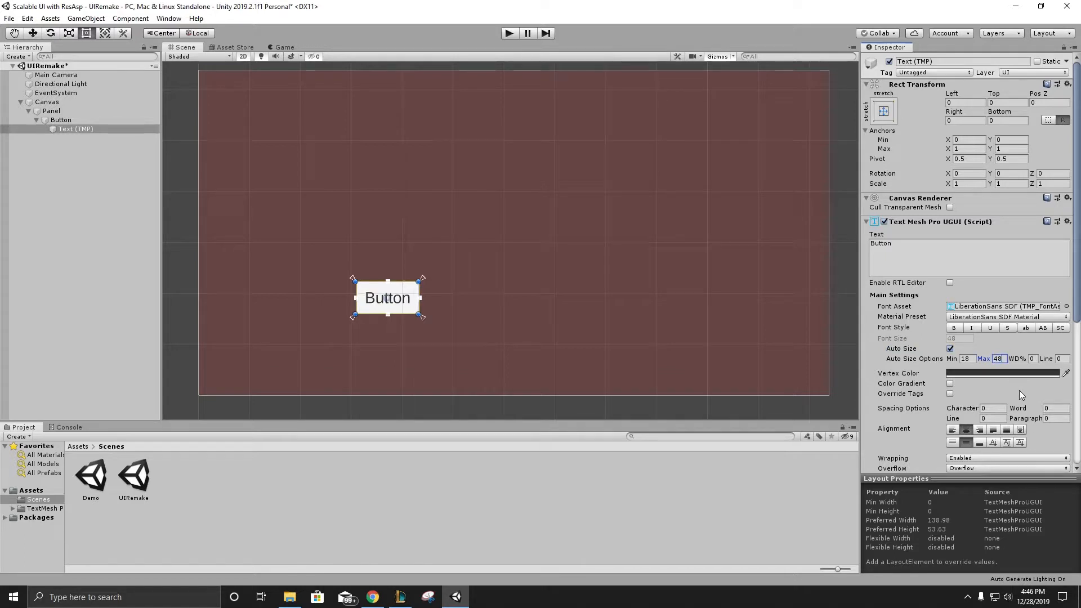
{"action": "left_click", "coordinate": [968, 358]}
{"action": "middle_click_drag", "start_coordinate": [394, 237], "coordinate": [400, 249]}
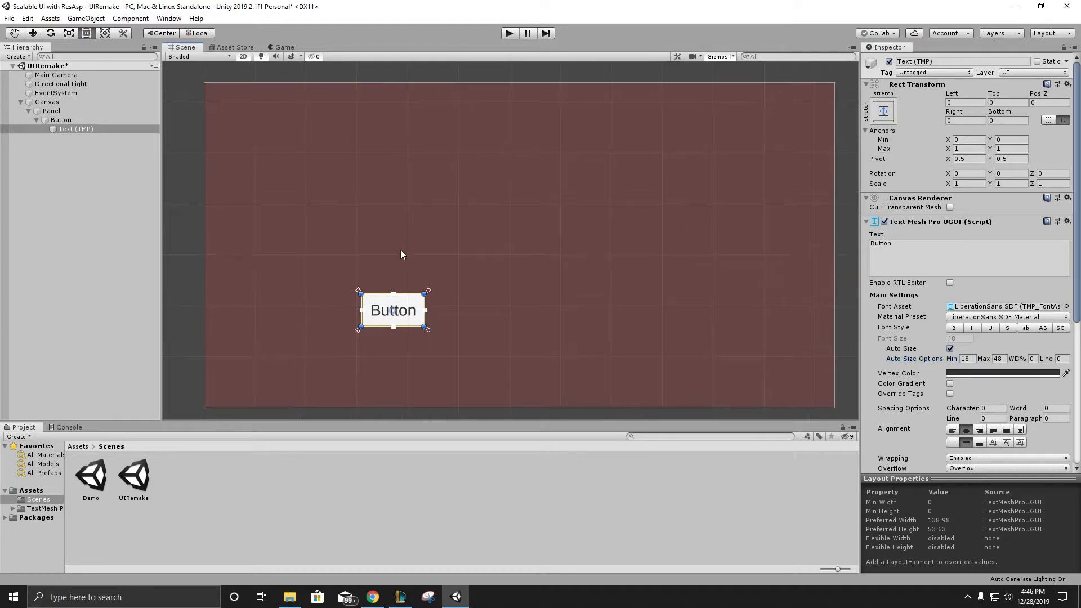
- Undock the Game view into a floating window and resize it narrower and taller to test how the button scales
{"action": "left_click", "coordinate": [200, 240]}
{"action": "left_click_drag", "start_coordinate": [270, 50], "coordinate": [682, 7]}
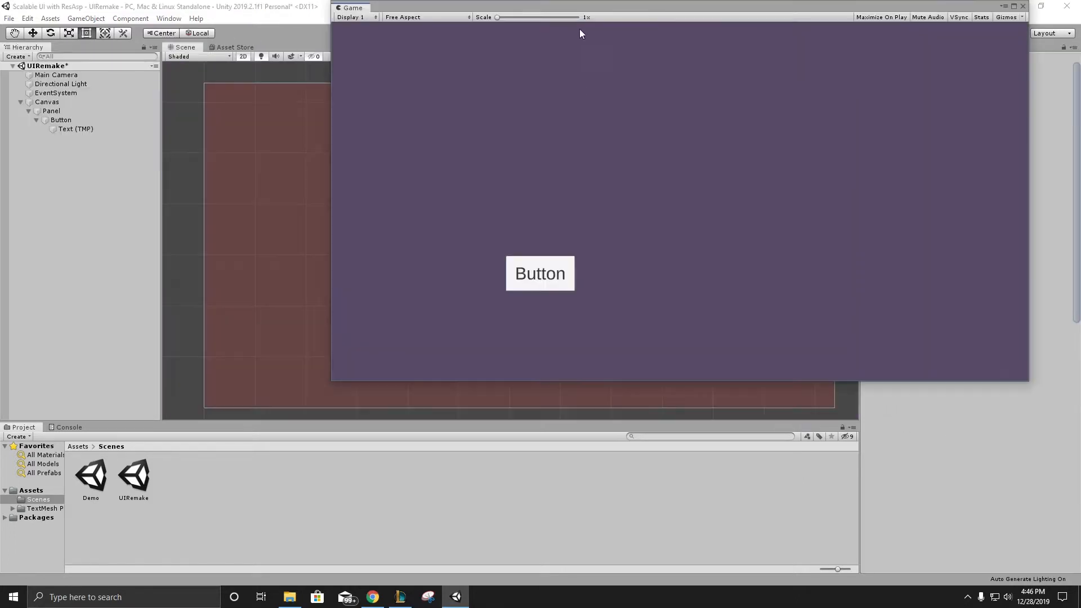
{"action": "left_click_drag", "start_coordinate": [603, 10], "coordinate": [483, 106]}
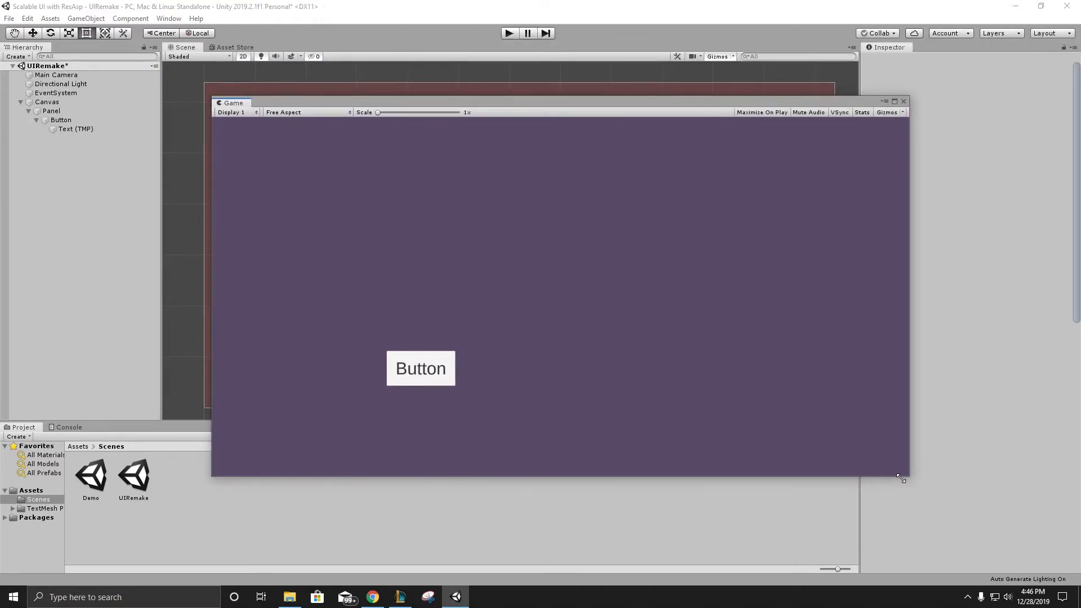
{"action": "left_click_drag", "start_coordinate": [901, 479], "coordinate": [823, 524]}
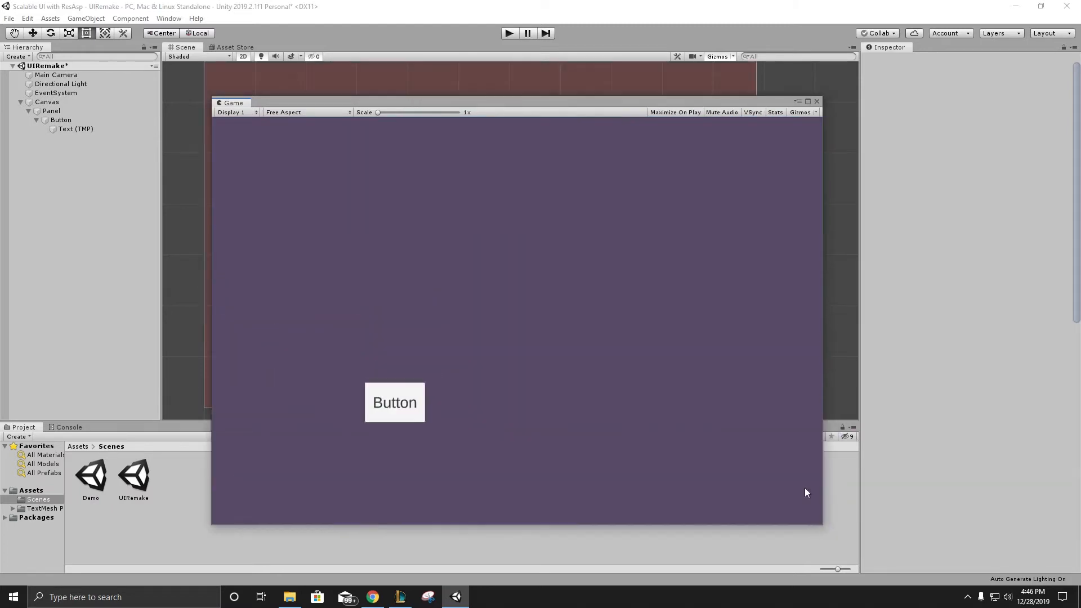
{"action": "left_click_drag", "start_coordinate": [522, 102], "coordinate": [405, 102]}
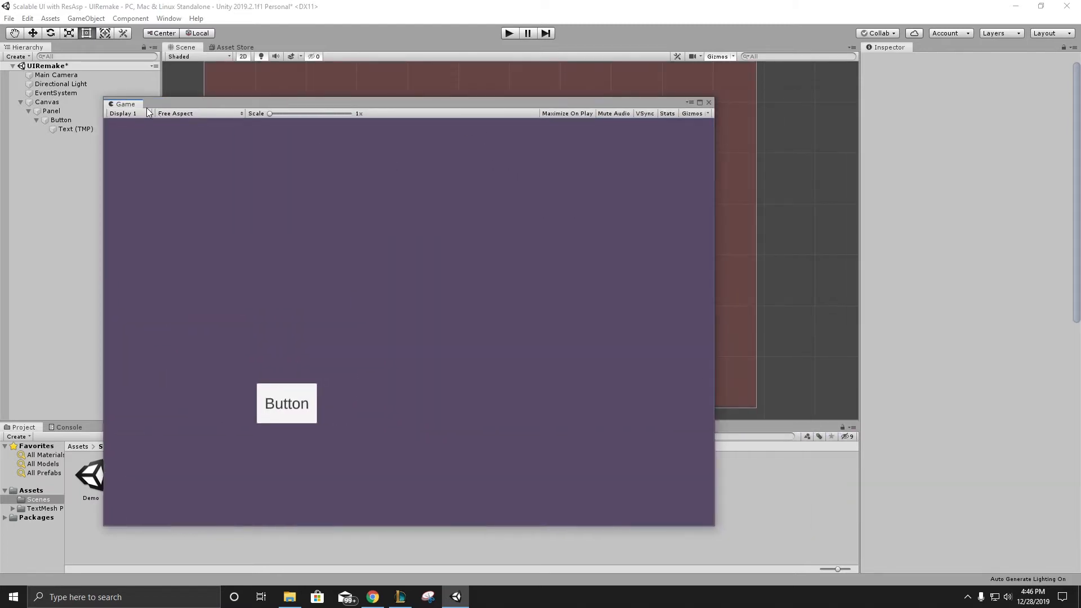